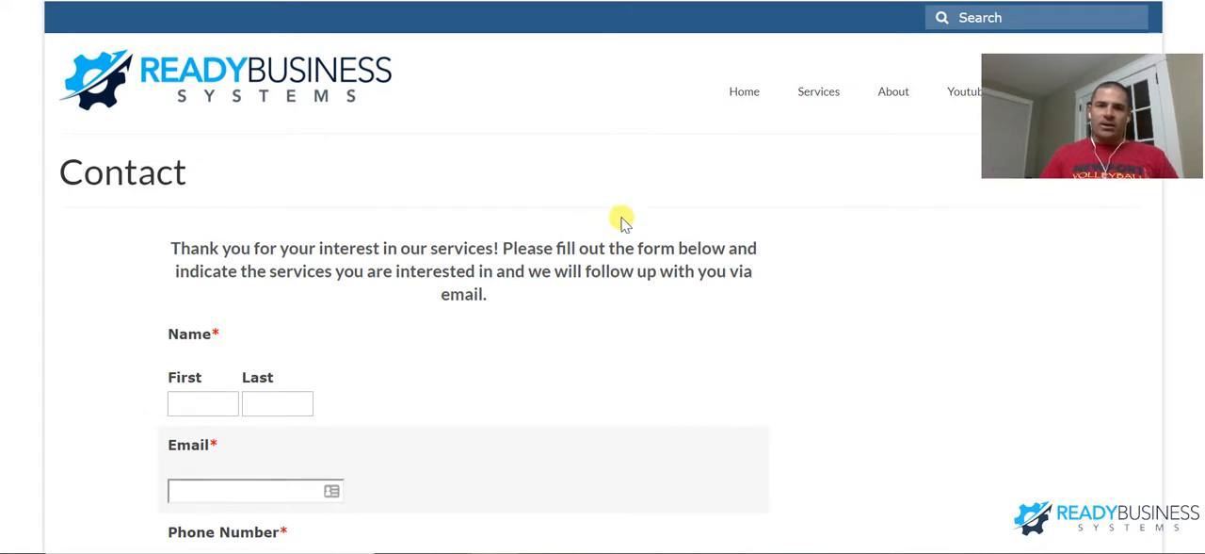
- Review the contact form's personal details fields, phone system and Service Autopilot packages, custom implementation option and verification question
mouse_move(833, 92)
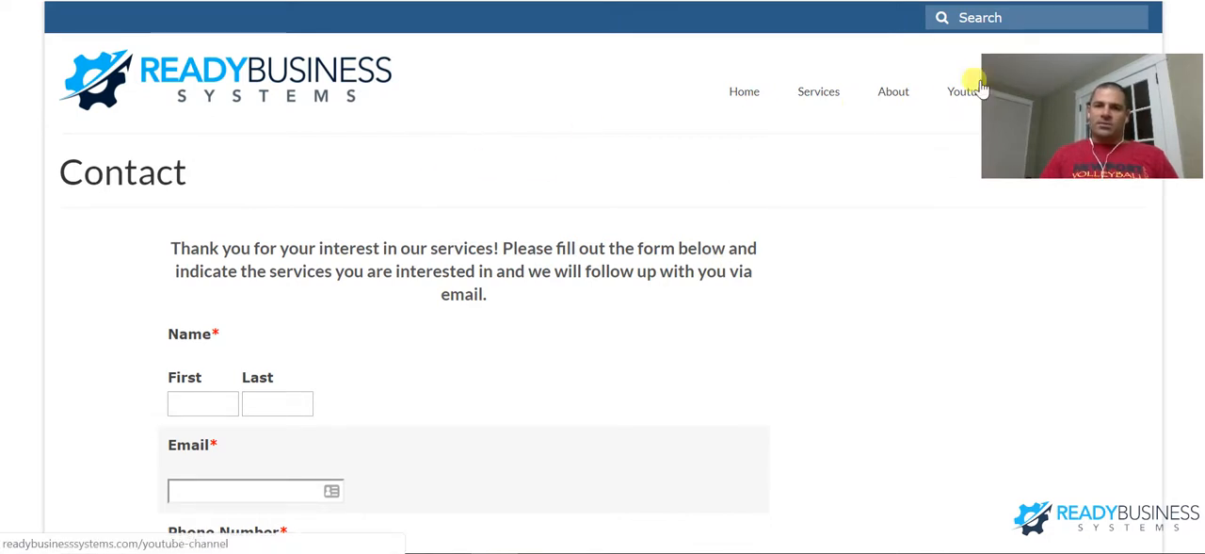
scroll(352, 301, down, 4)
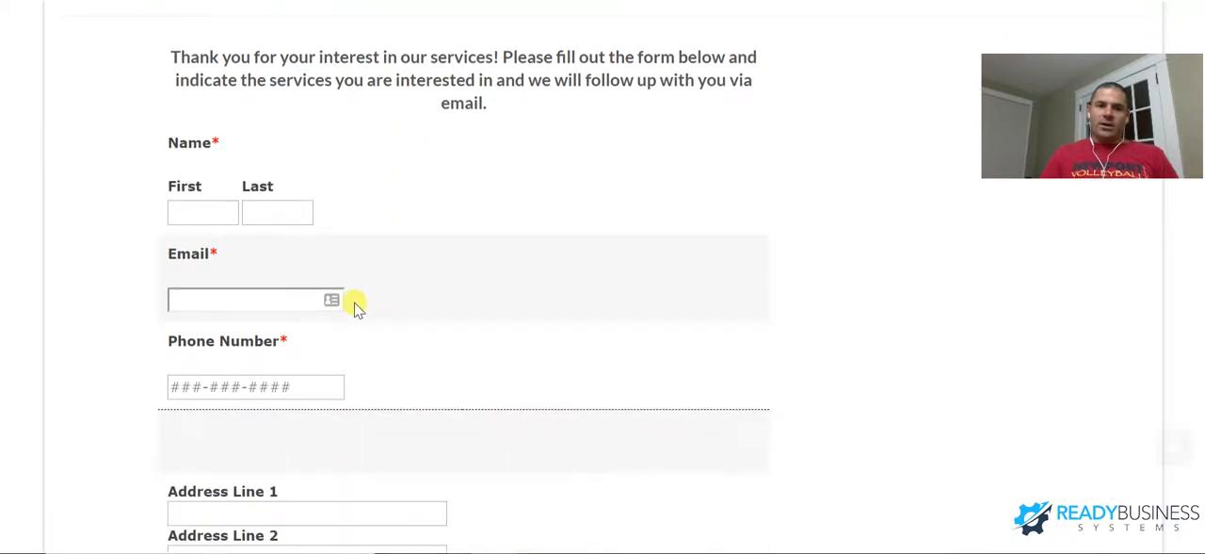
scroll(362, 306, down, 3)
scroll(363, 311, up, 4)
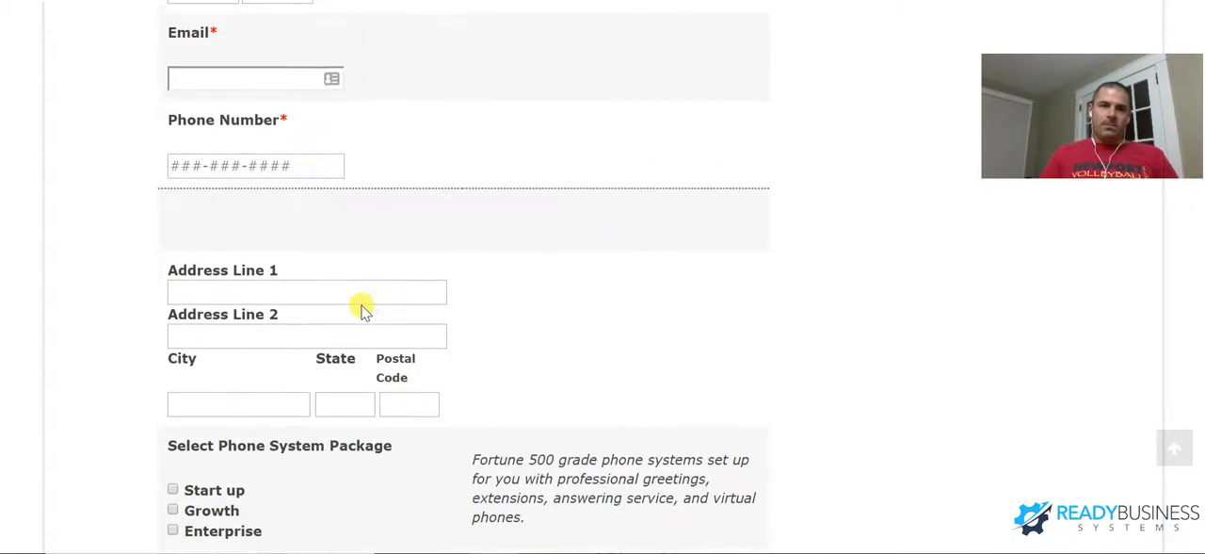
scroll(277, 168, down, 3)
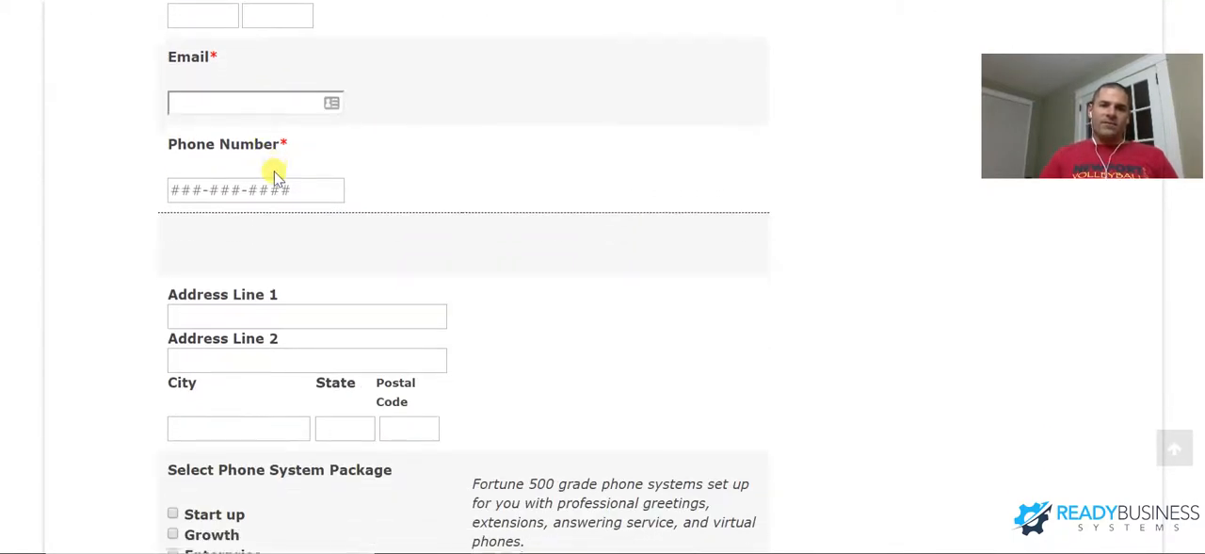
scroll(289, 229, down, 1)
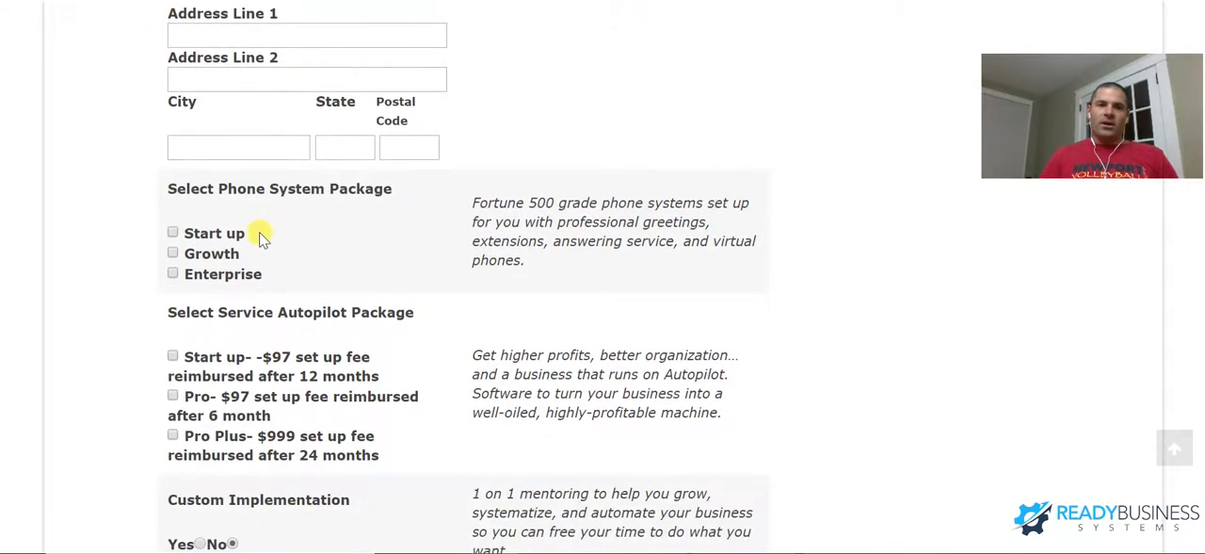
drag(176, 188, 345, 215)
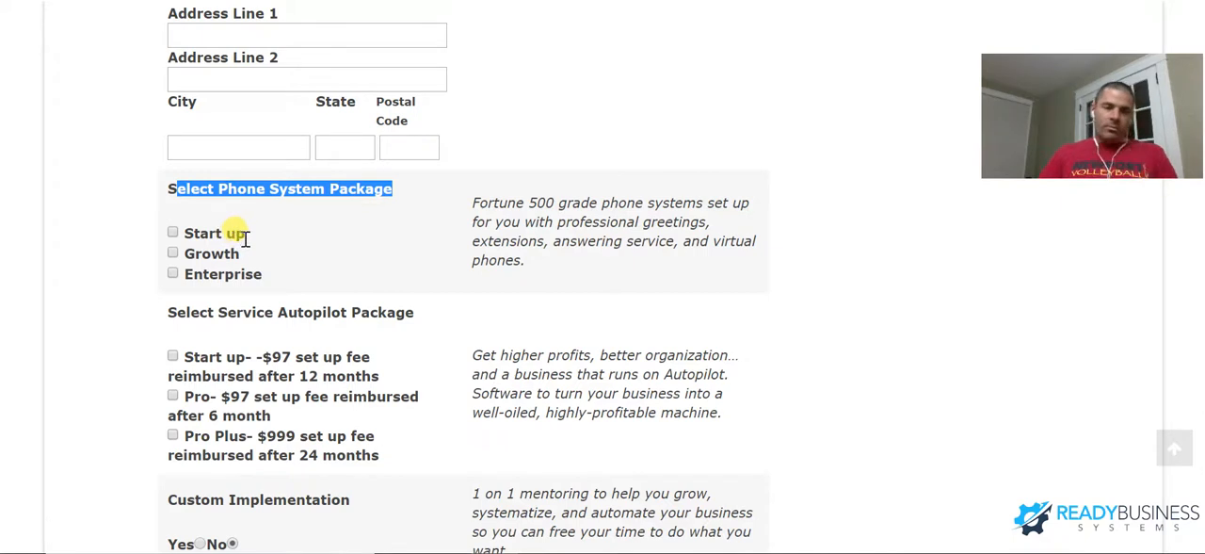
drag(257, 311, 381, 320)
scroll(382, 320, down, 2)
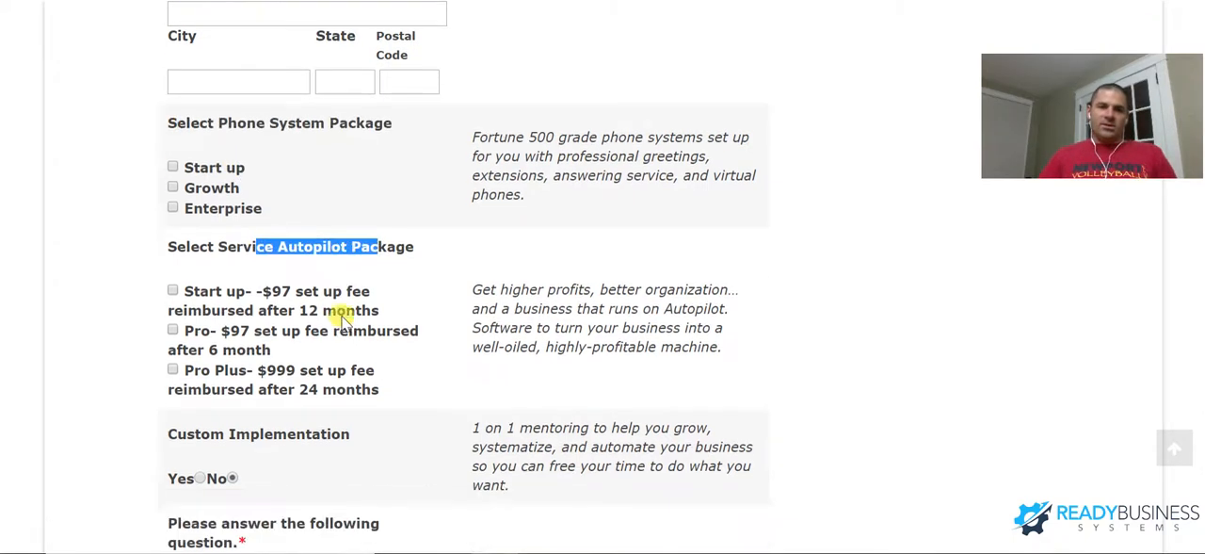
click(209, 300)
drag(209, 300, 420, 333)
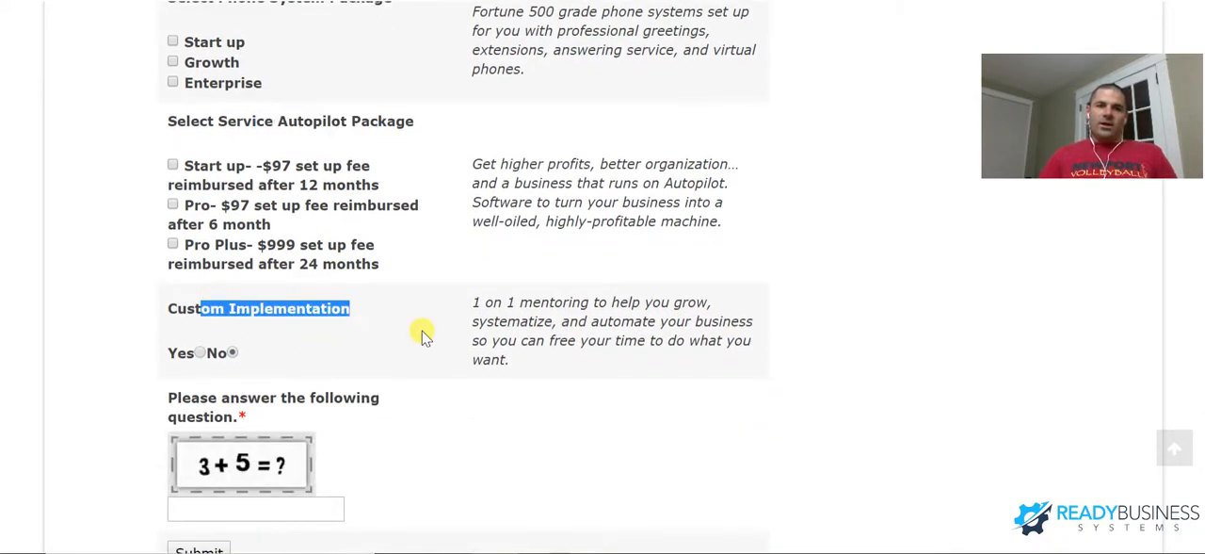
drag(247, 398, 302, 403)
scroll(301, 403, down, 1)
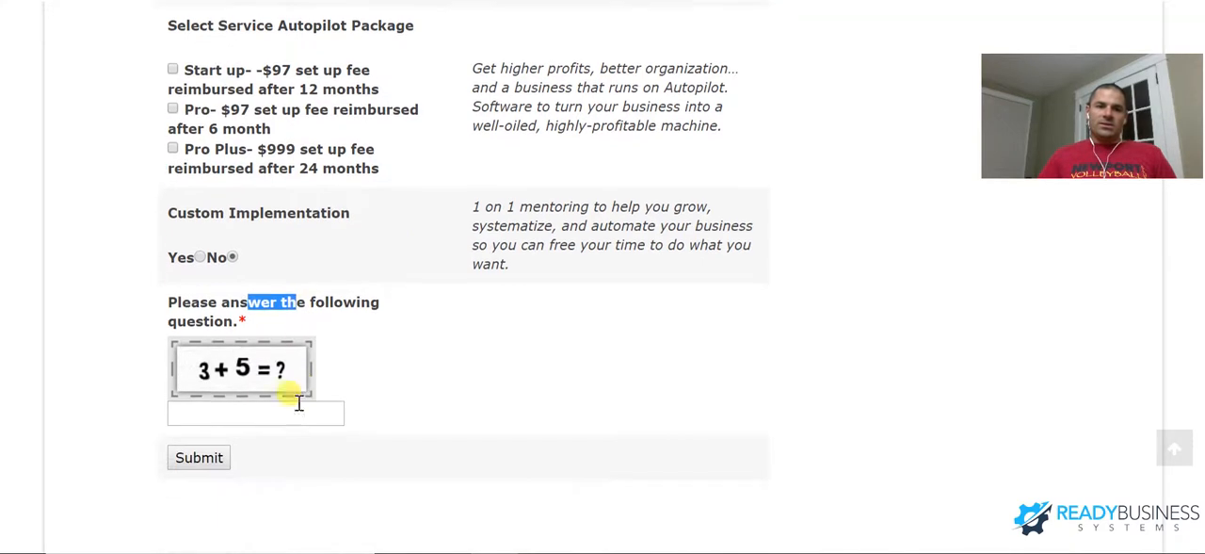
- Select the Start up and Growth phone system packages, the Start up Service Autopilot package, and Yes for Custom Implementation
scroll(336, 378, up, 2)
scroll(336, 384, up, 1)
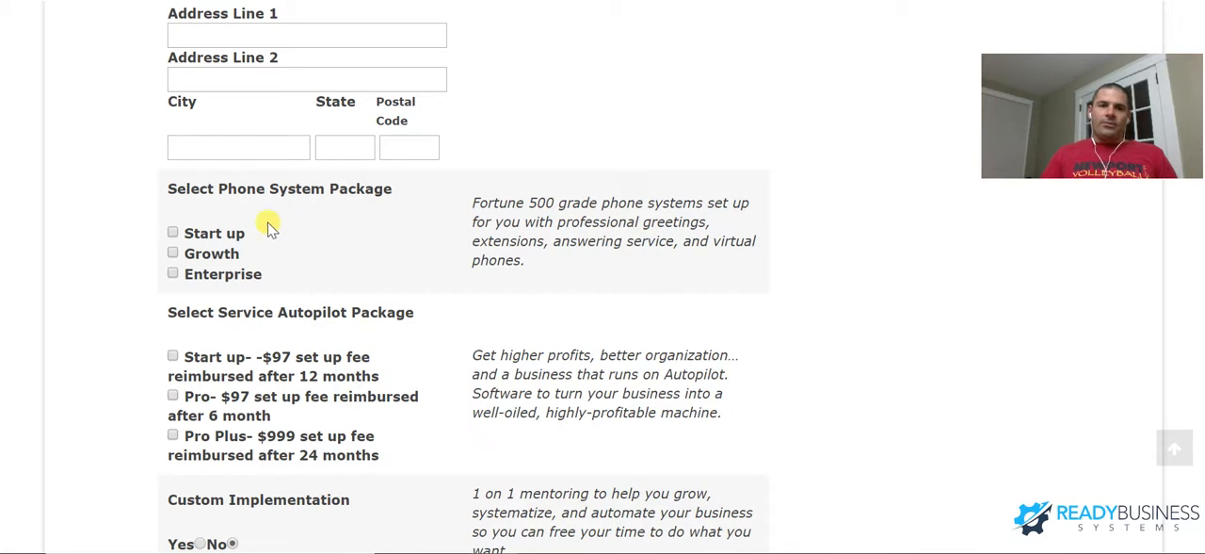
click(172, 252)
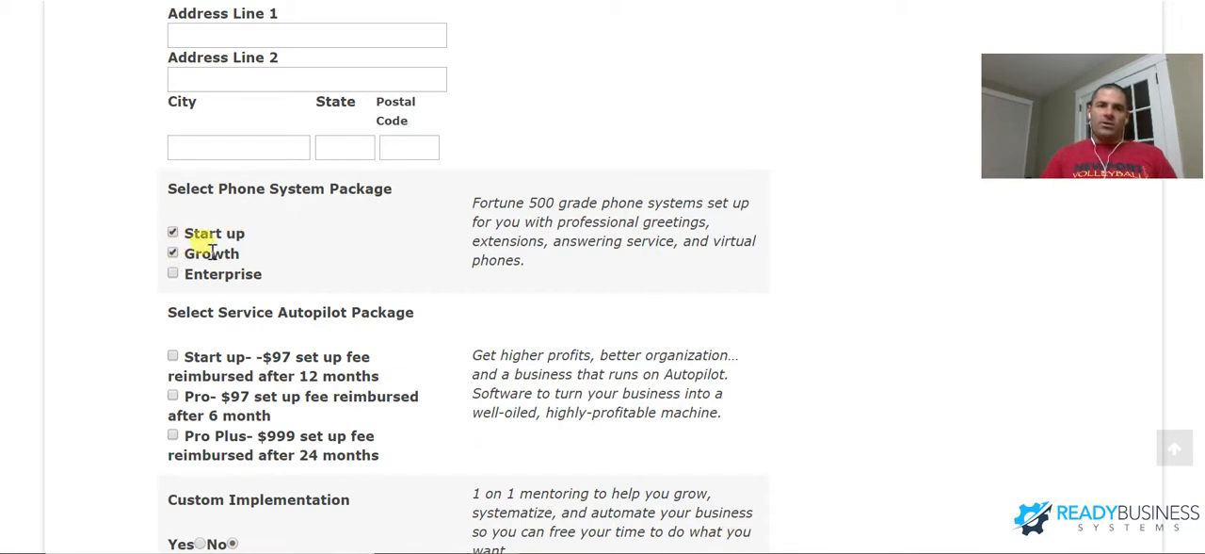
click(172, 355)
scroll(188, 352, down, 1)
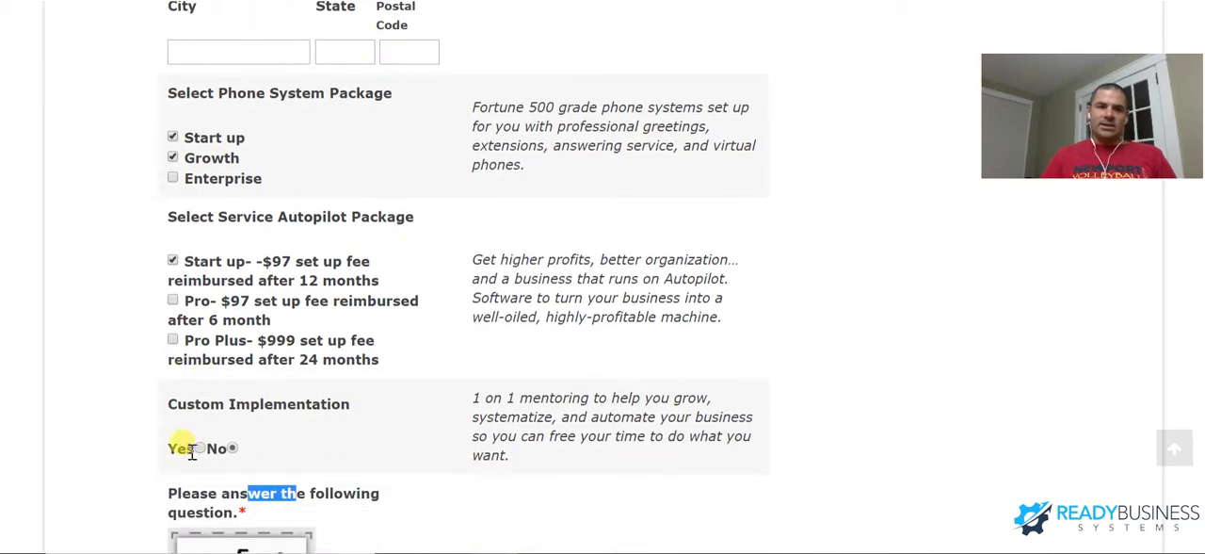
click(181, 446)
scroll(364, 303, down, 2)
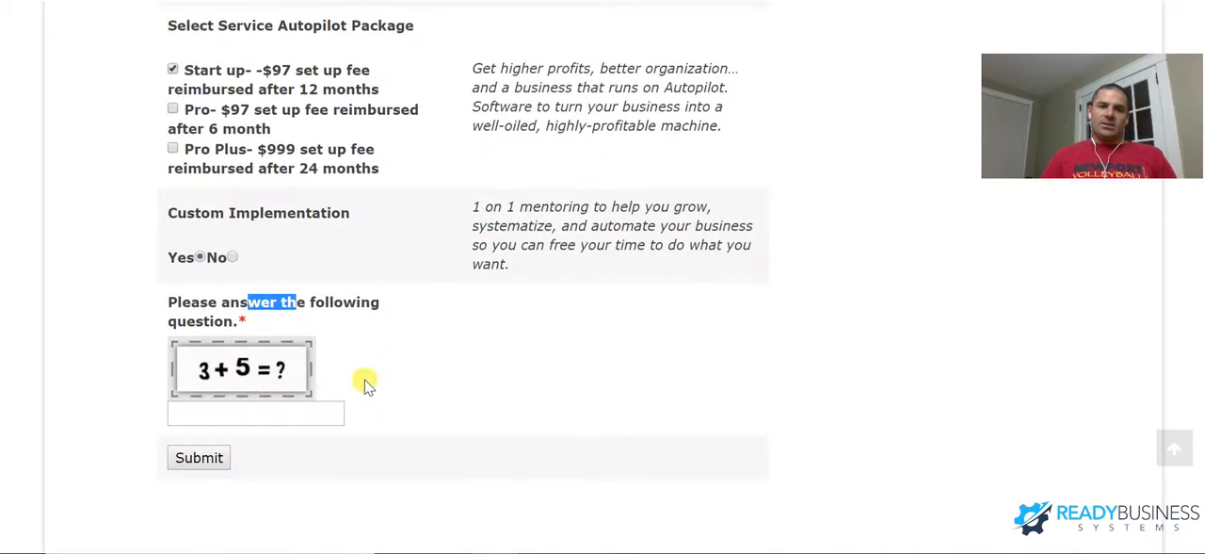
scroll(385, 311, up, 5)
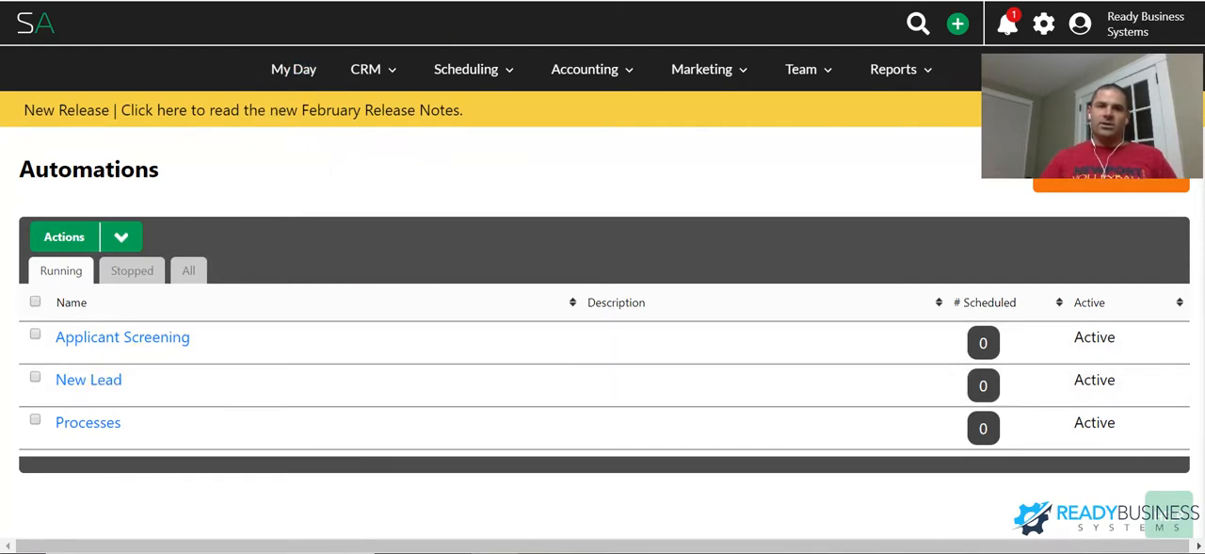
- Switch to the New Lead automation in Service Autopilot and inspect the rules of the onboarding questionnaire tag sequence
key(ctrl+Tab)
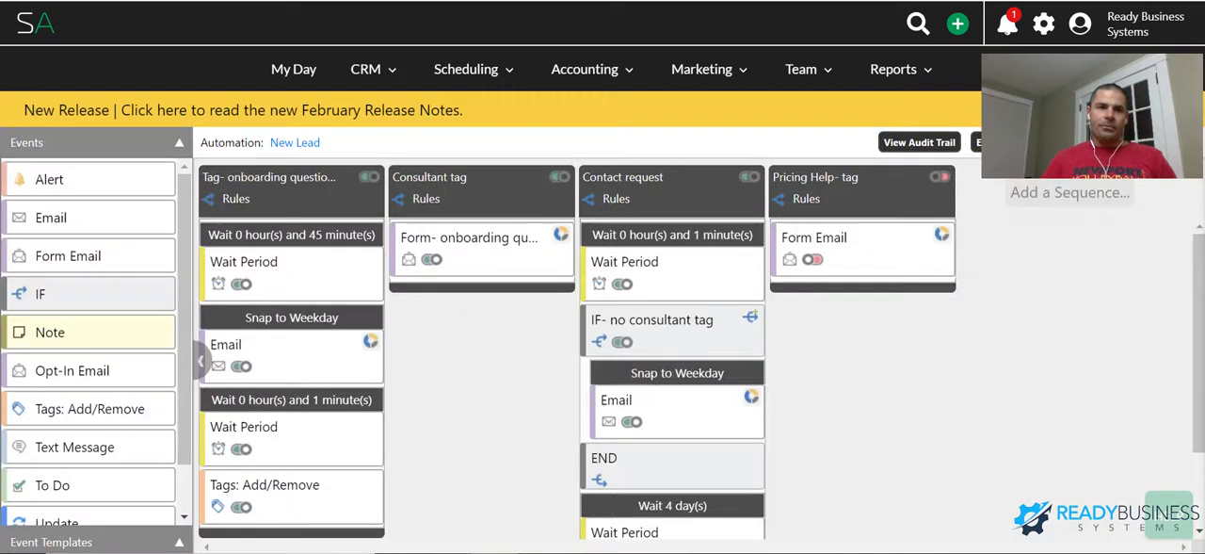
click(300, 181)
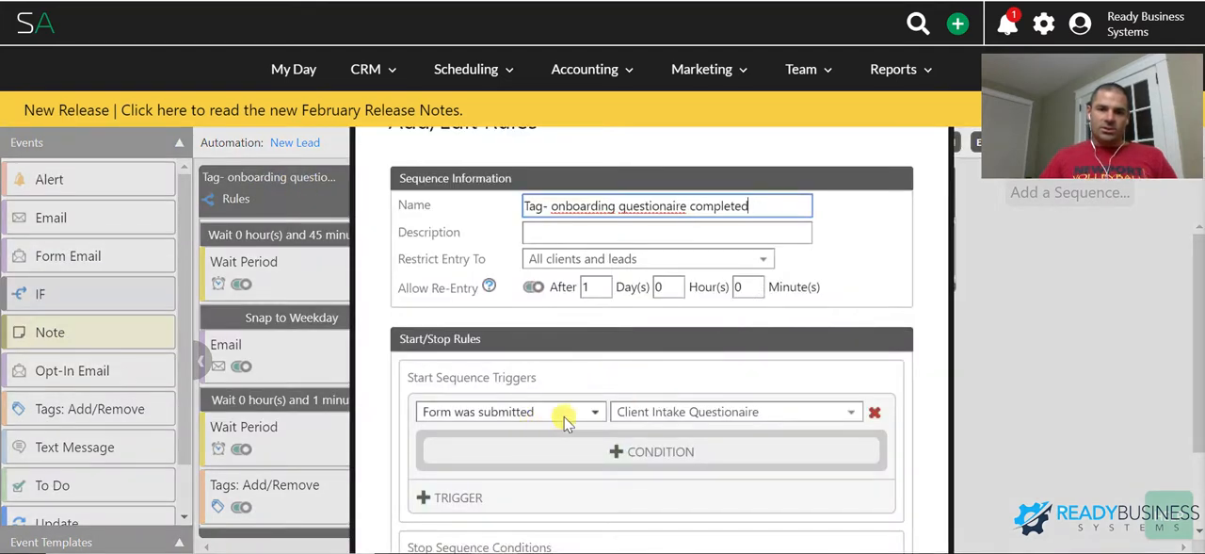
drag(907, 192, 834, 179)
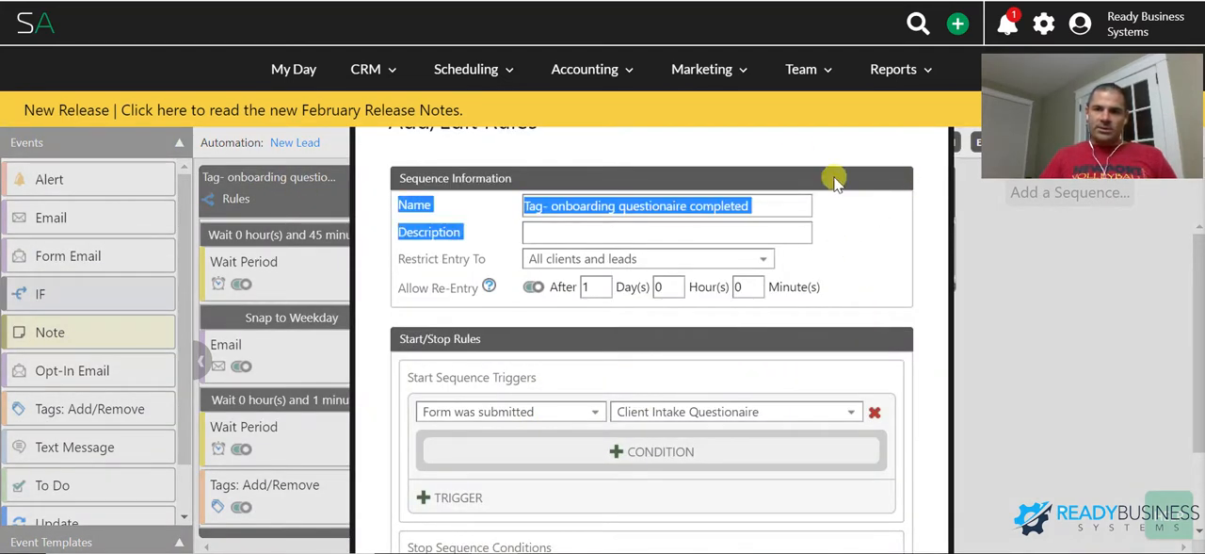
click(980, 283)
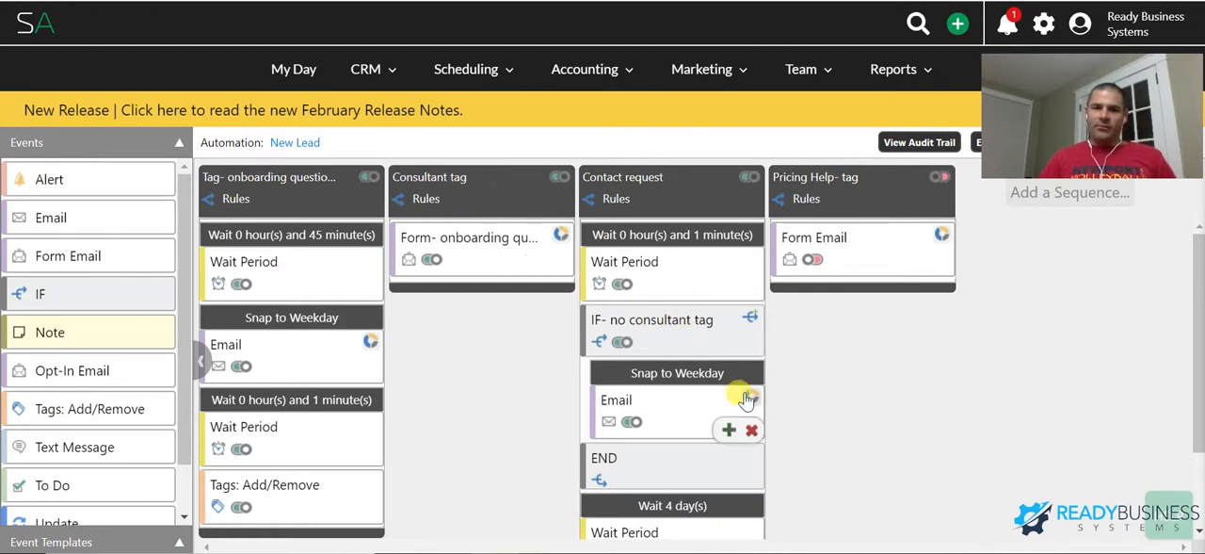
- Review the email body of the Email event in the Contact request sequence, and dismiss the release notes banner
scroll(746, 400, down, 1)
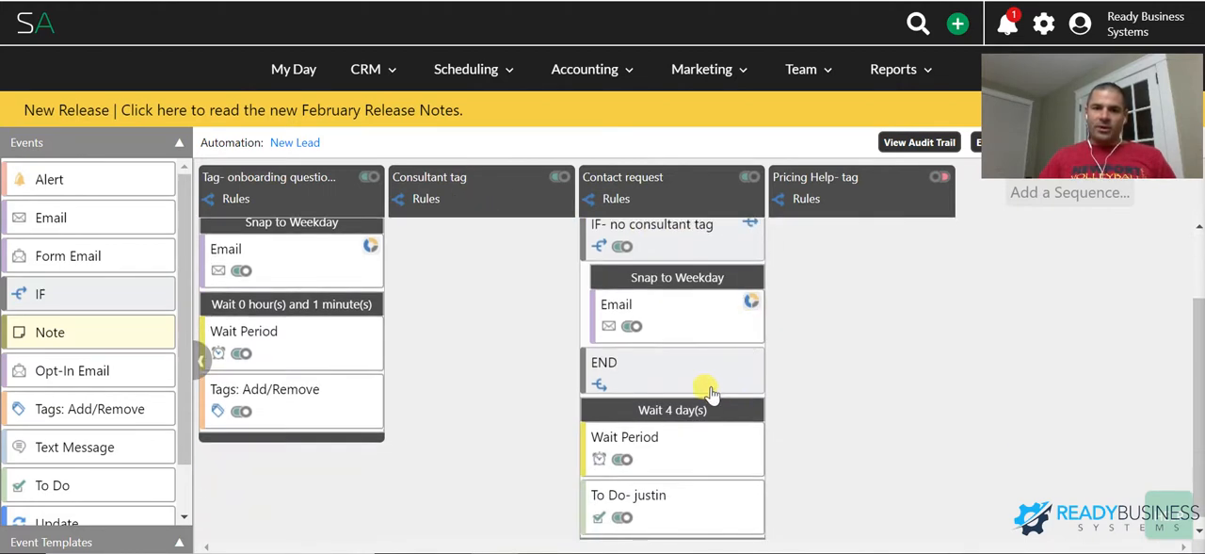
click(670, 321)
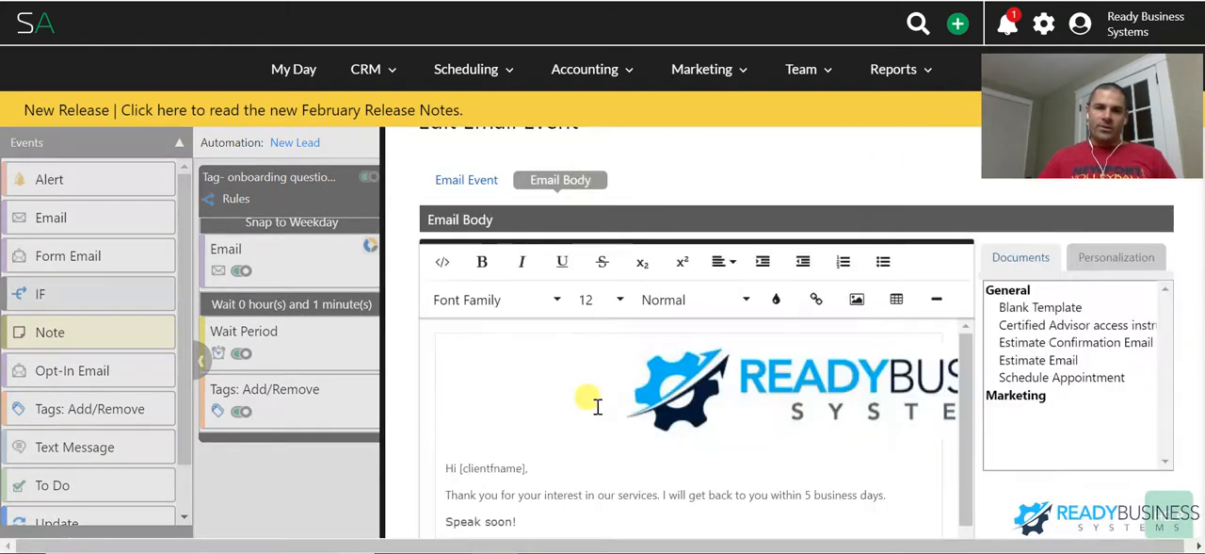
scroll(587, 398, down, 1)
drag(546, 391, 710, 401)
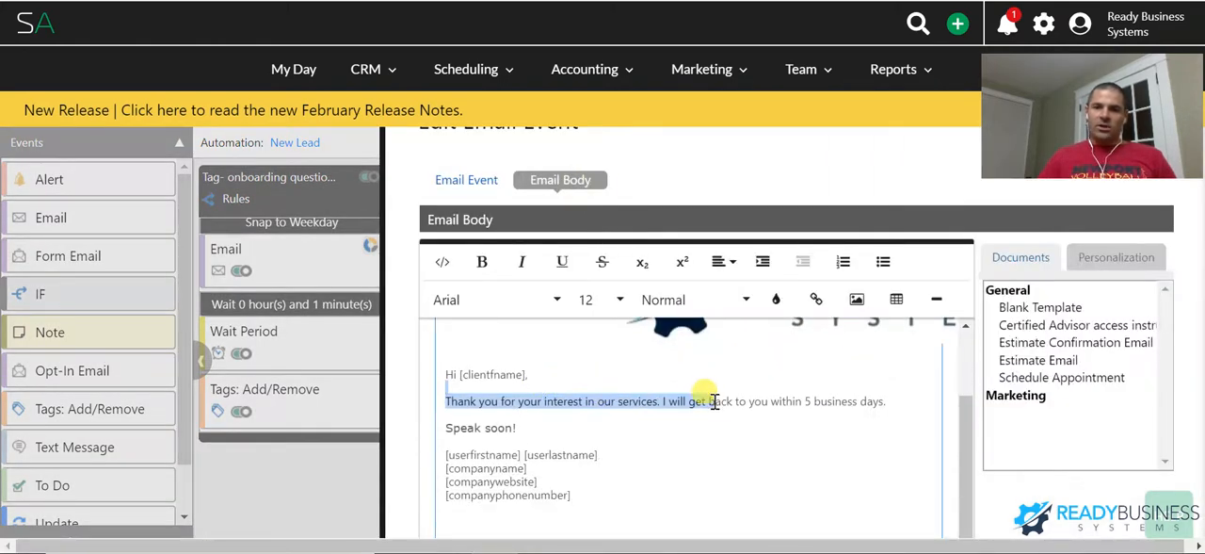
scroll(713, 401, up, 1)
click(782, 184)
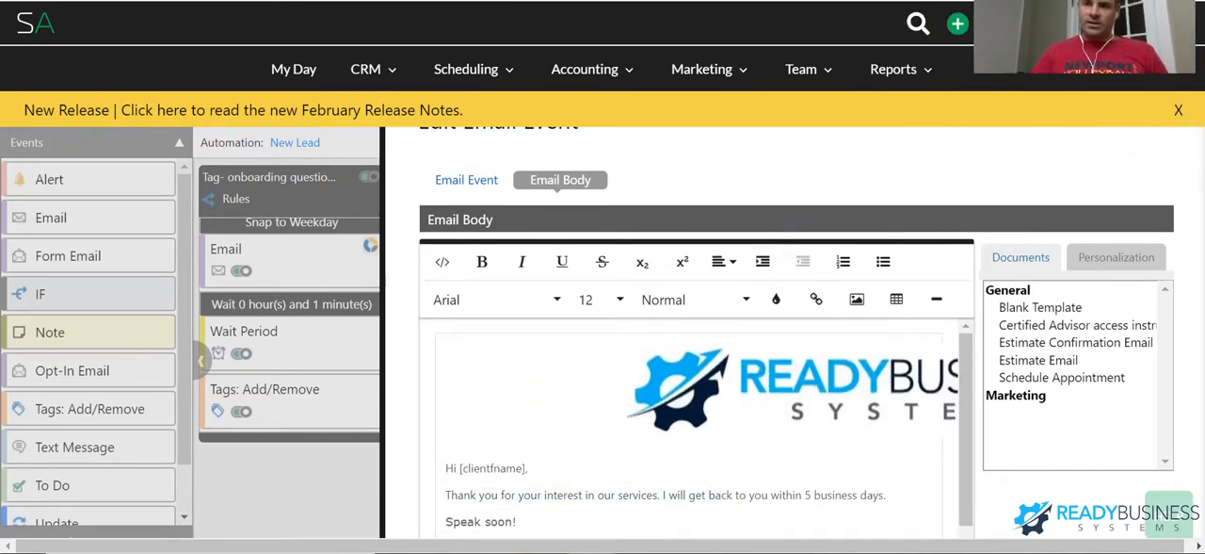
click(1176, 111)
click(1187, 124)
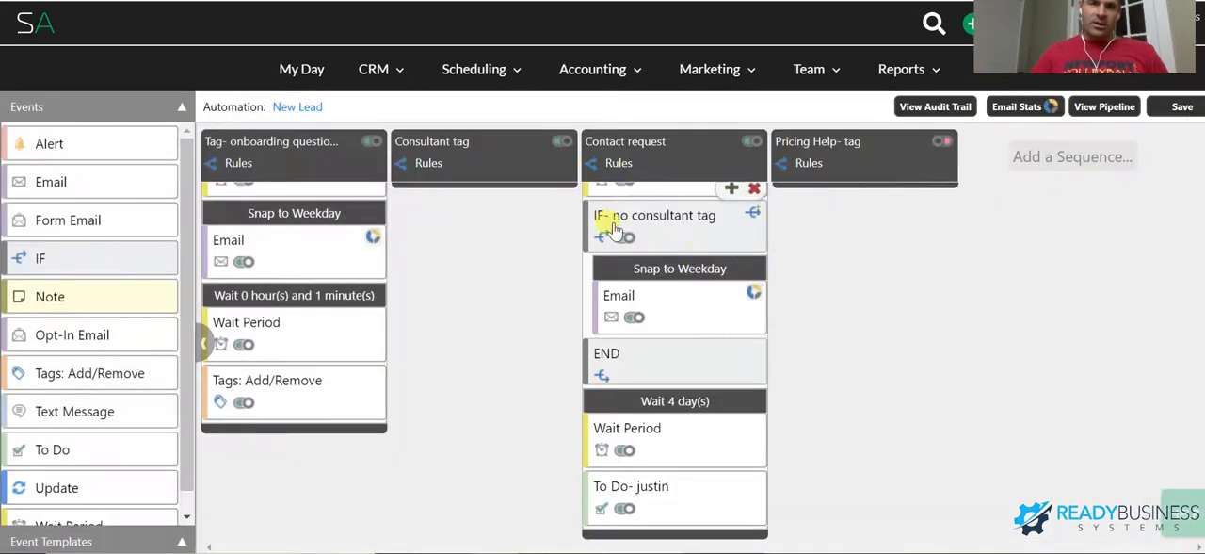
- Examine the Contact request sequence's events from first wait to final to-do, and compare them with the contact form's selections
scroll(605, 229, up, 1)
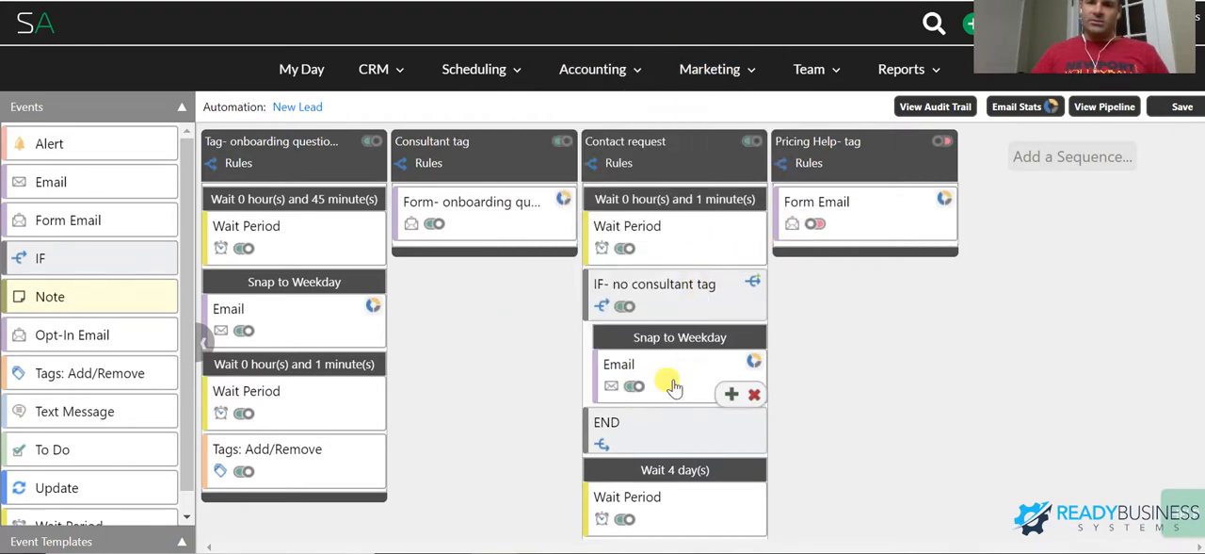
scroll(671, 386, down, 1)
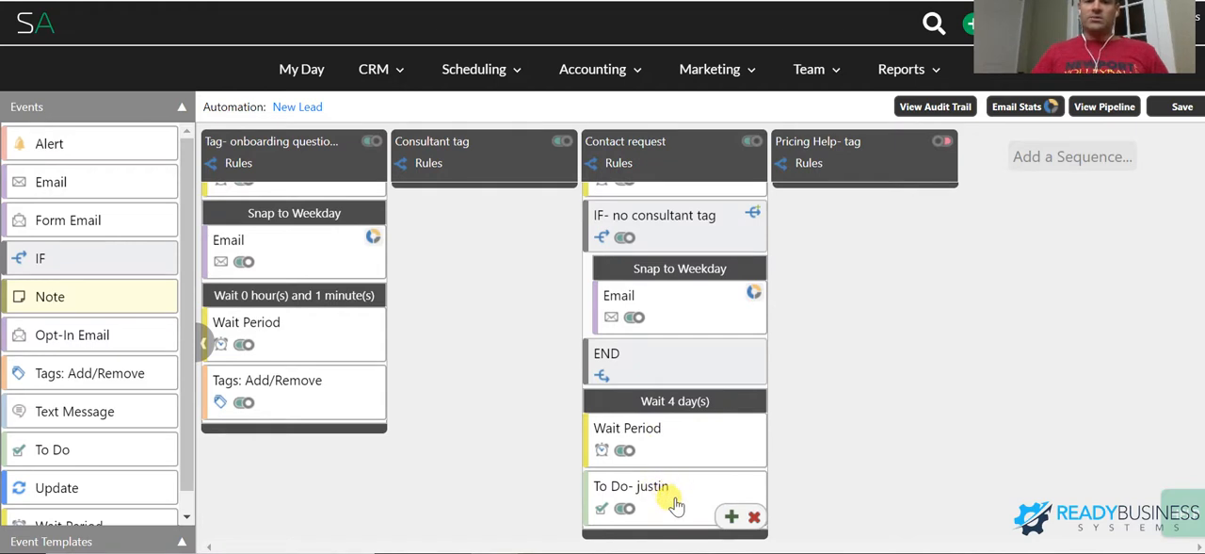
scroll(713, 510, up, 1)
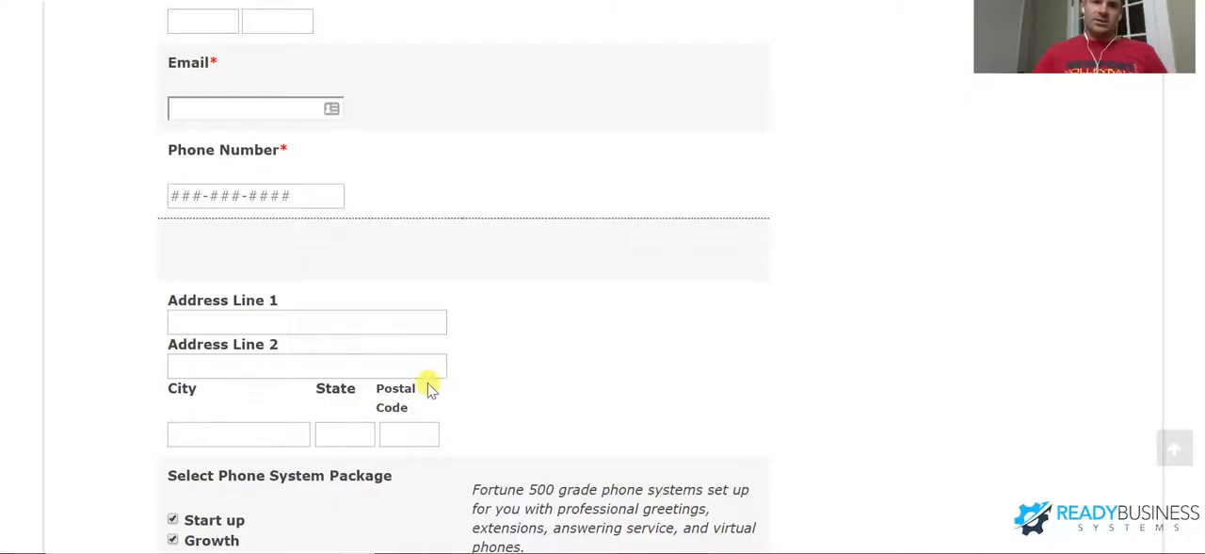
scroll(430, 389, down, 3)
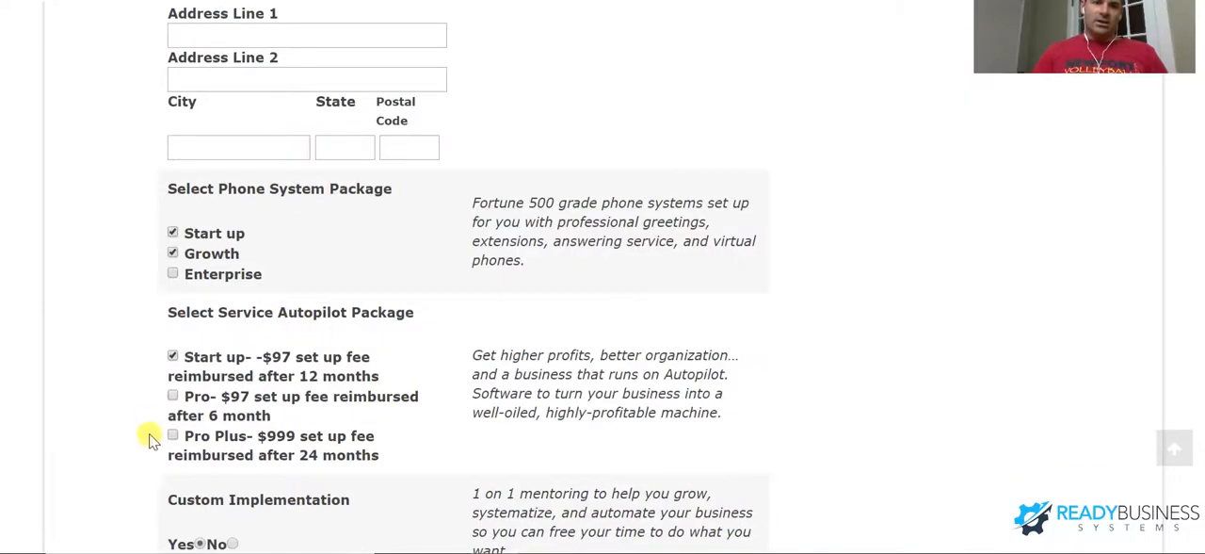
scroll(148, 511, down, 3)
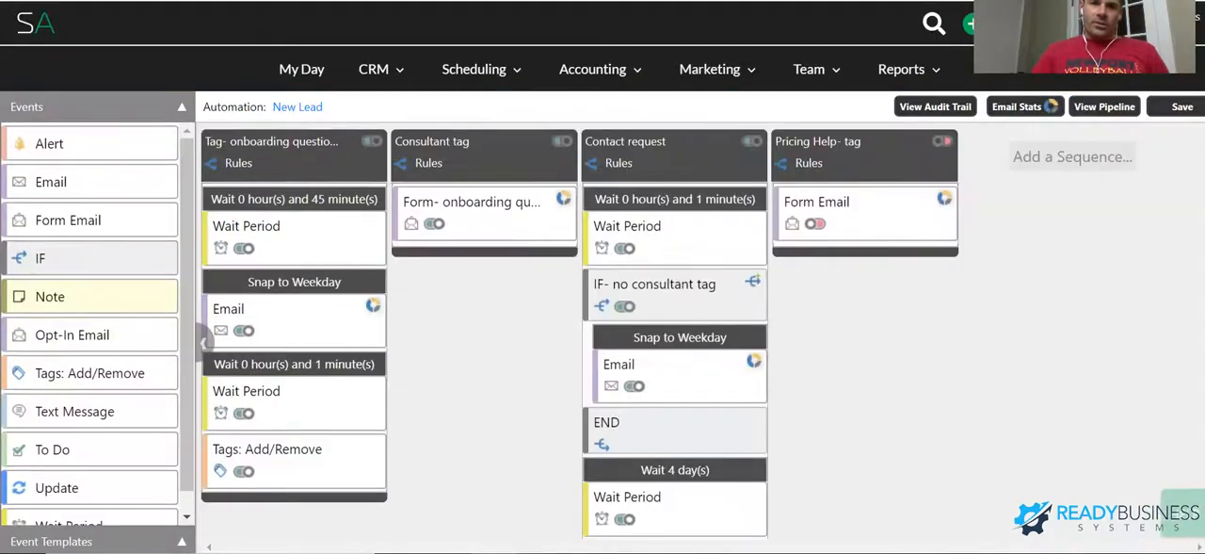
- Open the onboarding questionnaire form email in the Consultant tag sequence and read its body, including the form link
mouse_move(682, 160)
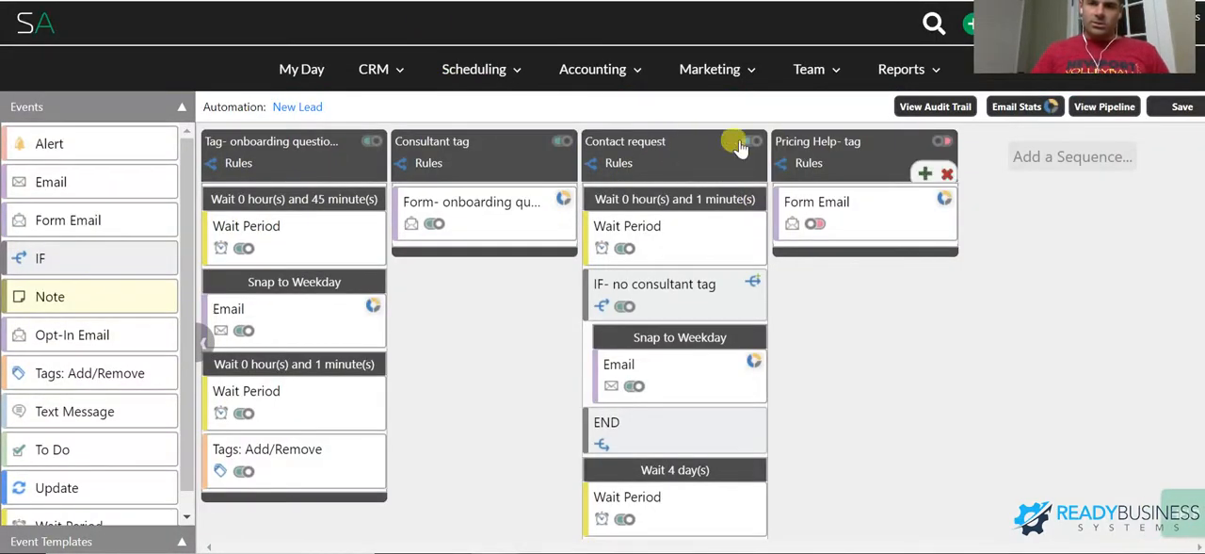
click(484, 219)
click(595, 179)
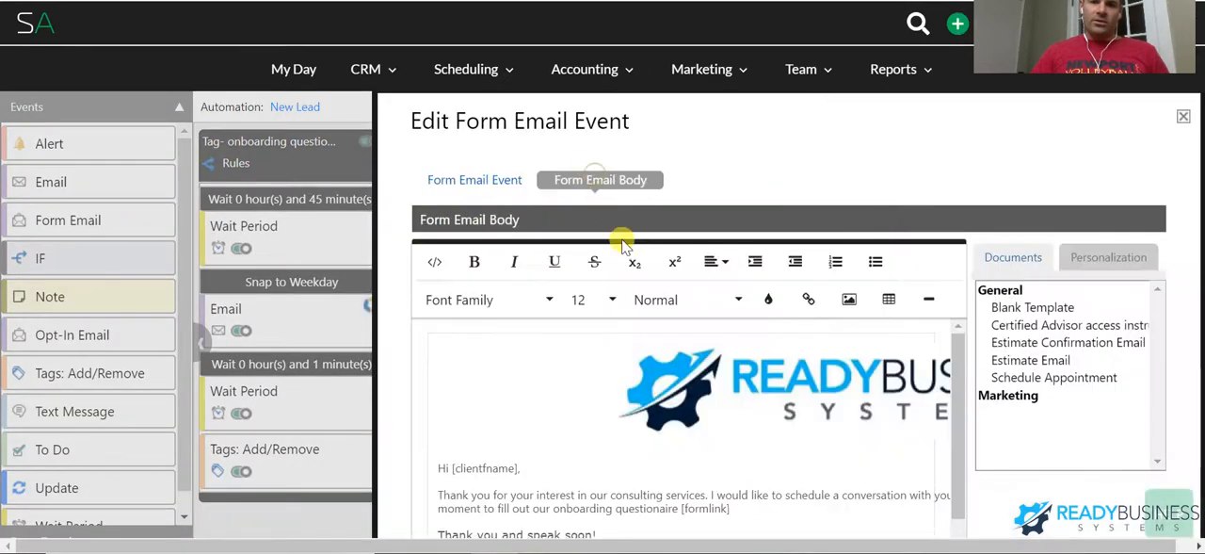
scroll(619, 309, down, 2)
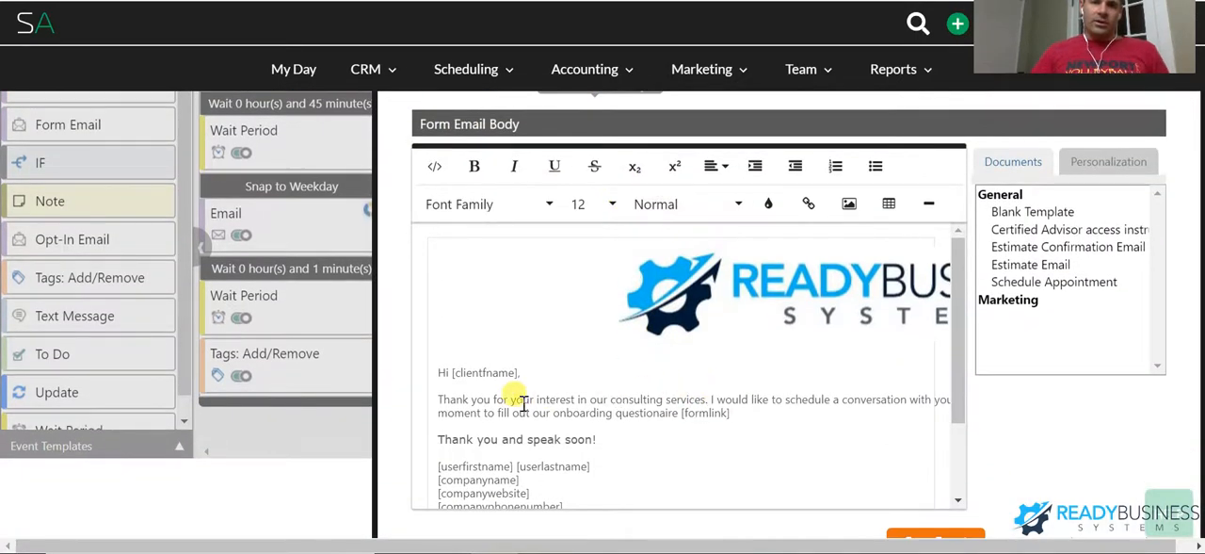
drag(440, 399, 906, 425)
click(742, 418)
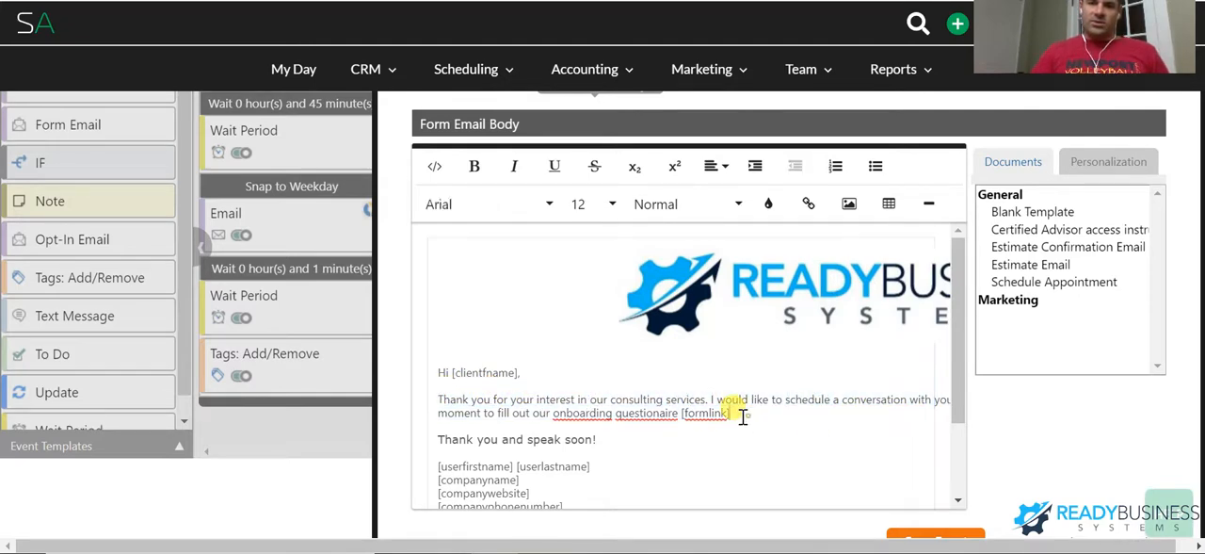
drag(553, 413, 782, 417)
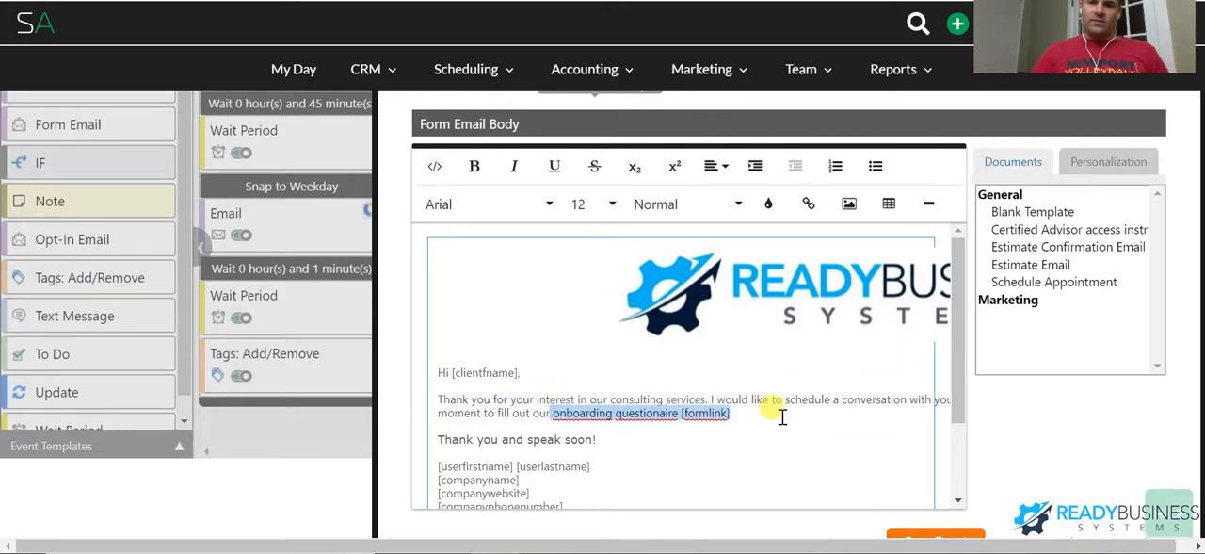
click(749, 417)
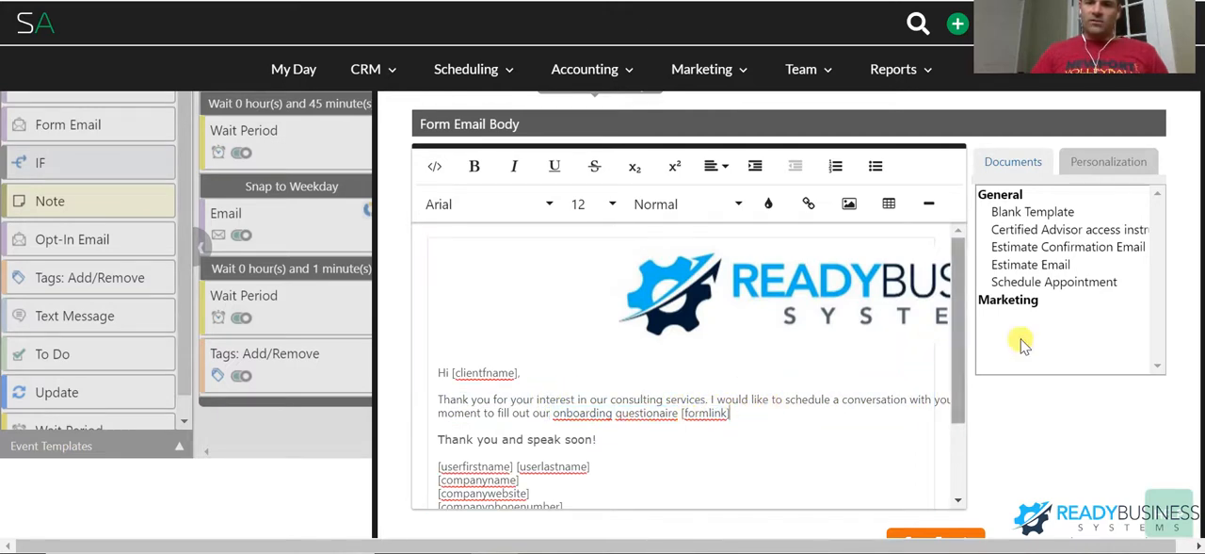
scroll(1036, 430, down, 1)
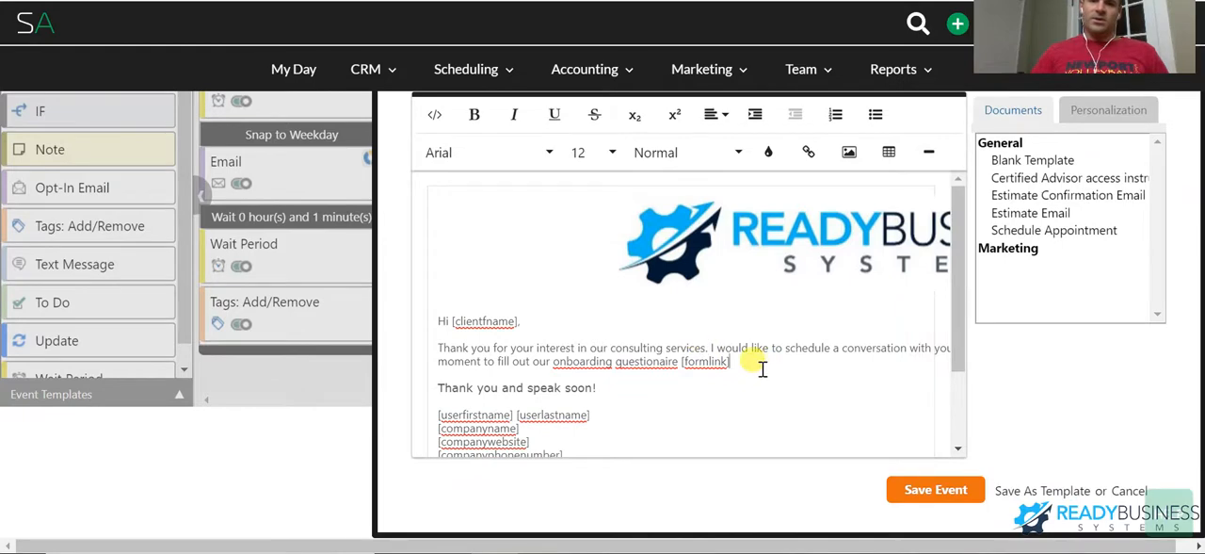
- Review the onboarding questionnaire form email's wording from the greeting to the closing line, including the [formlink] placeholder
drag(763, 369, 549, 343)
click(549, 343)
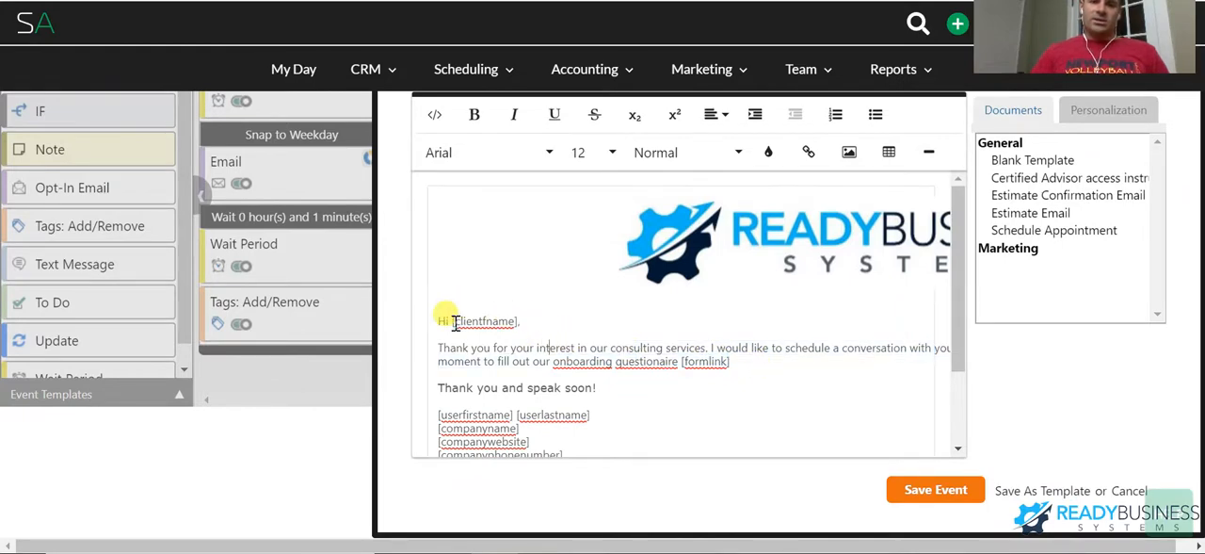
drag(440, 321, 761, 368)
click(746, 373)
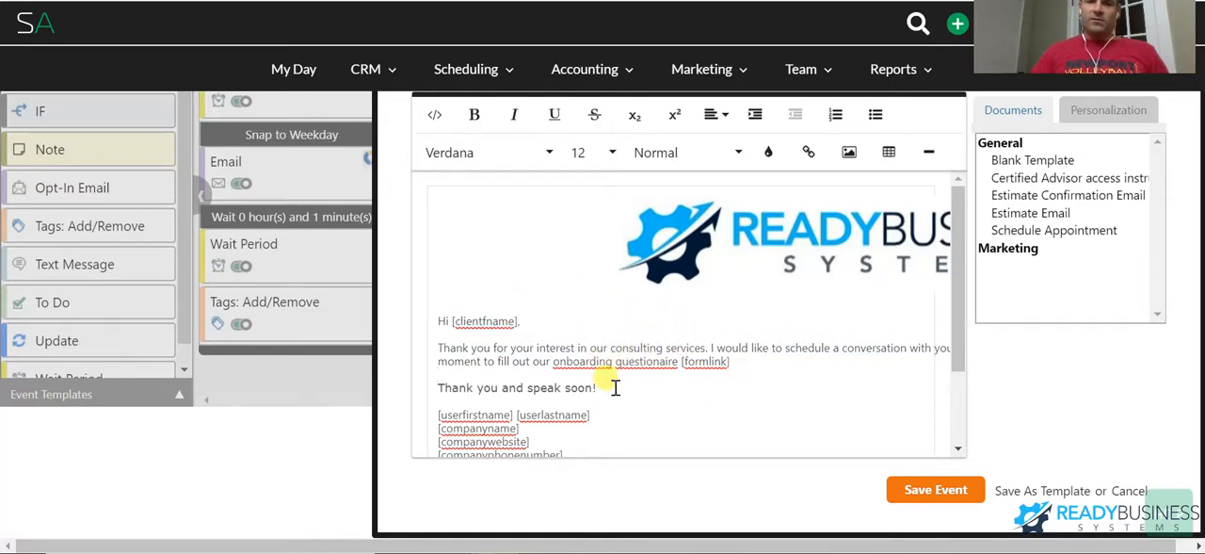
drag(613, 388, 439, 339)
click(456, 348)
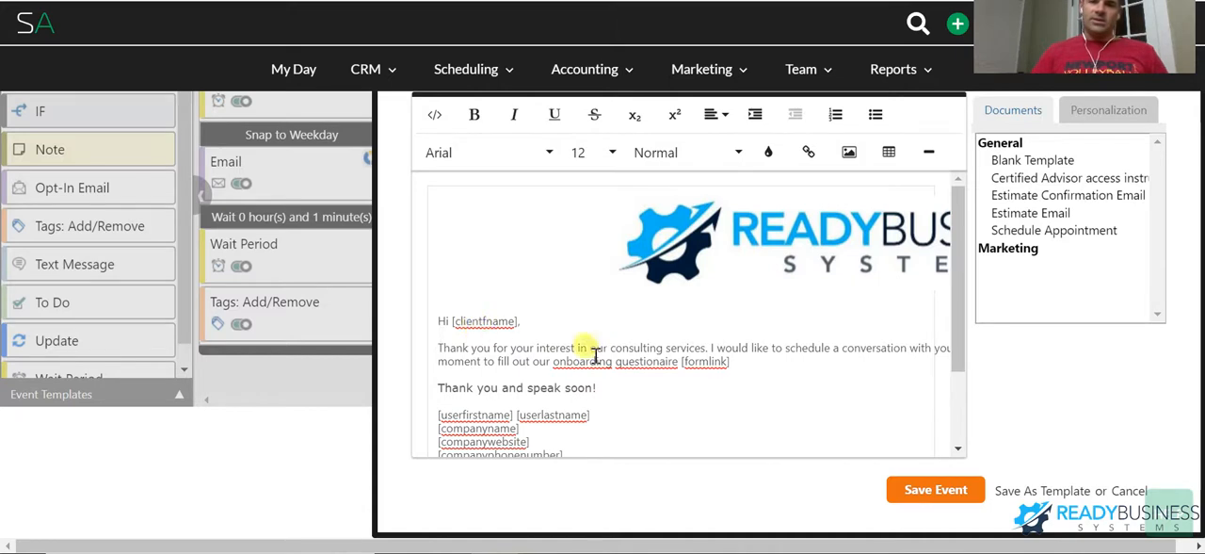
drag(670, 361, 756, 364)
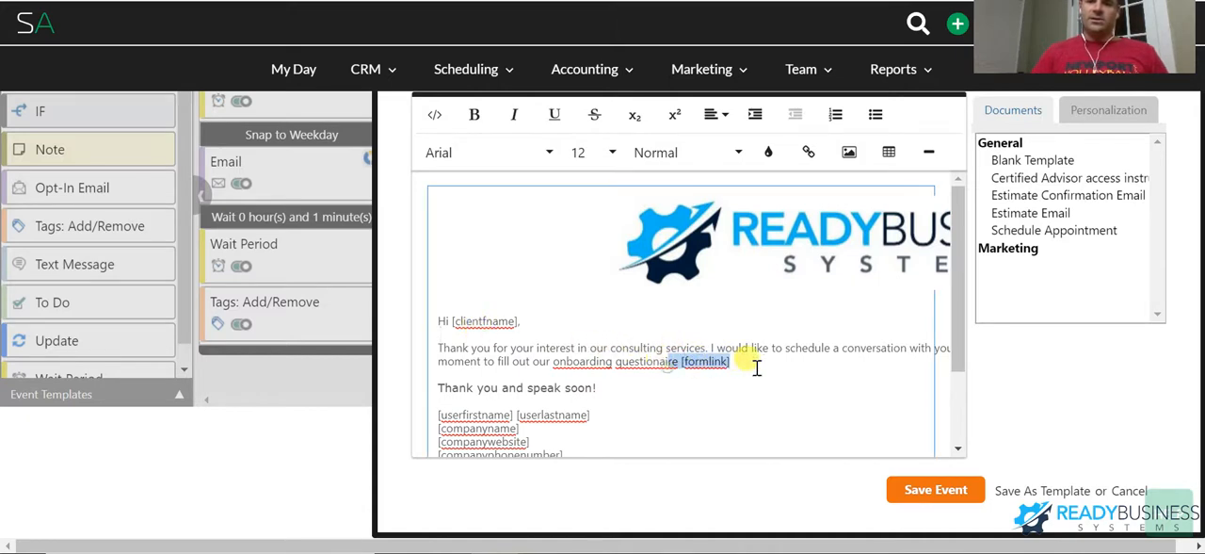
- Leave the form email without saving, and check the start trigger in the Consultant tag sequence's rules
click(1130, 492)
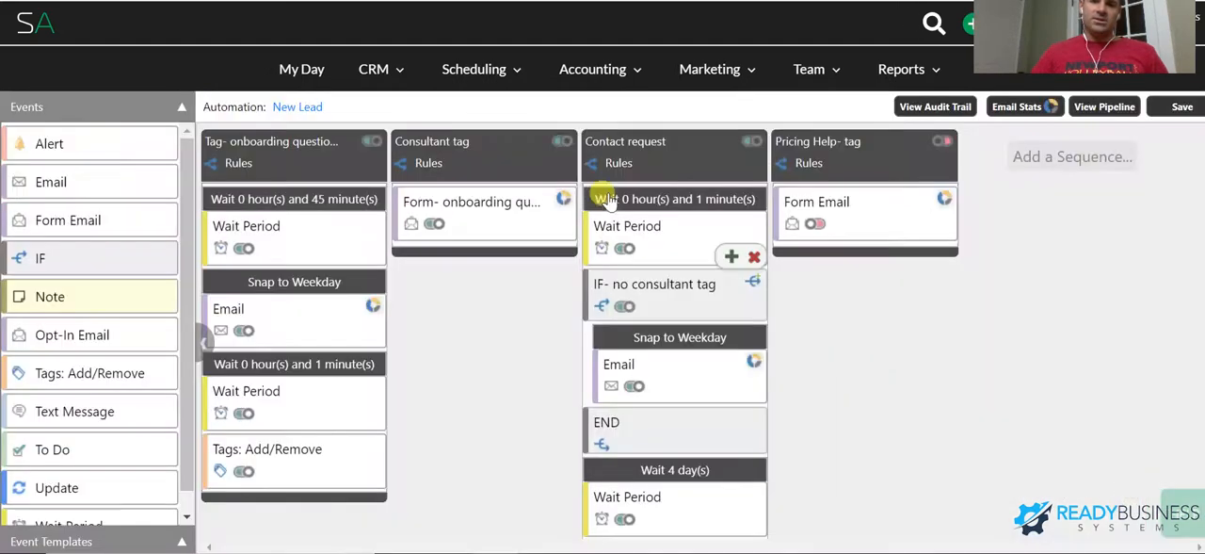
click(477, 158)
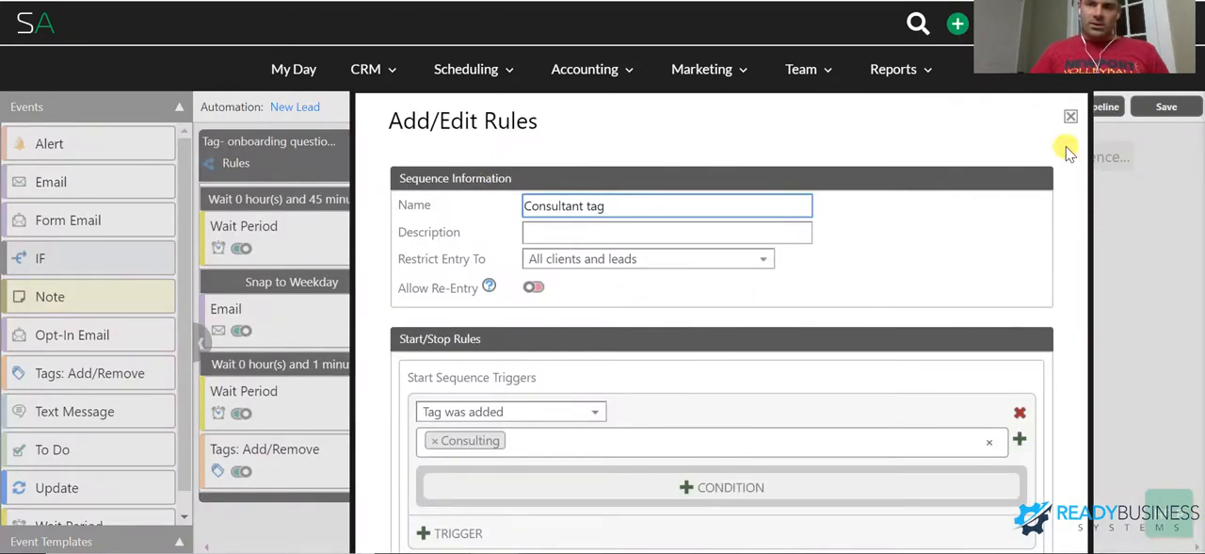
click(1070, 116)
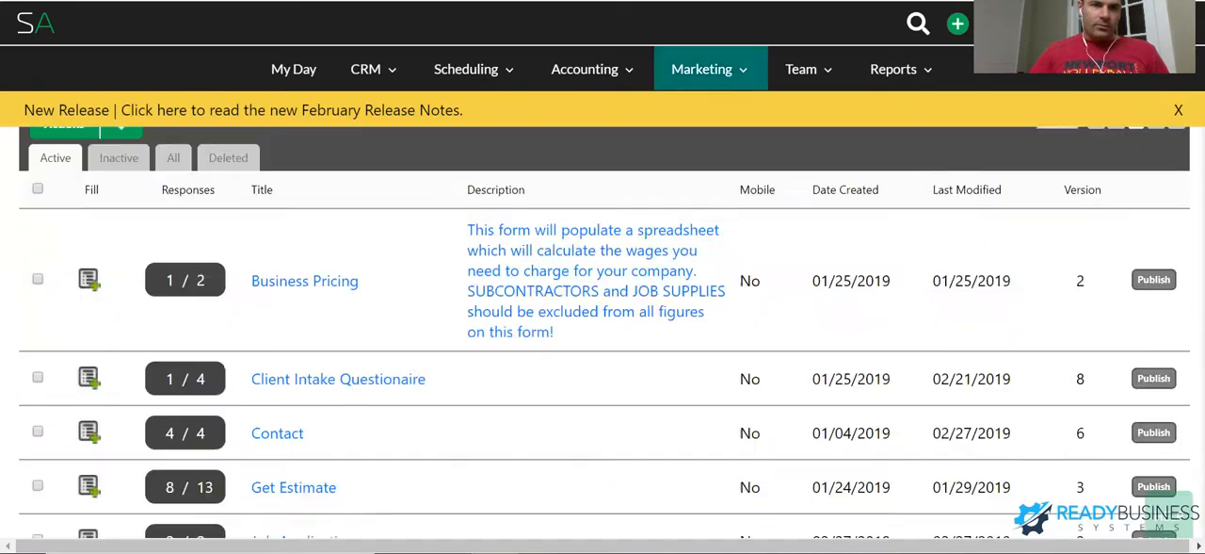
- Switch to the Forms list and open the Client Intake Questionaire form in the Form Builder
scroll(385, 285, down, 1)
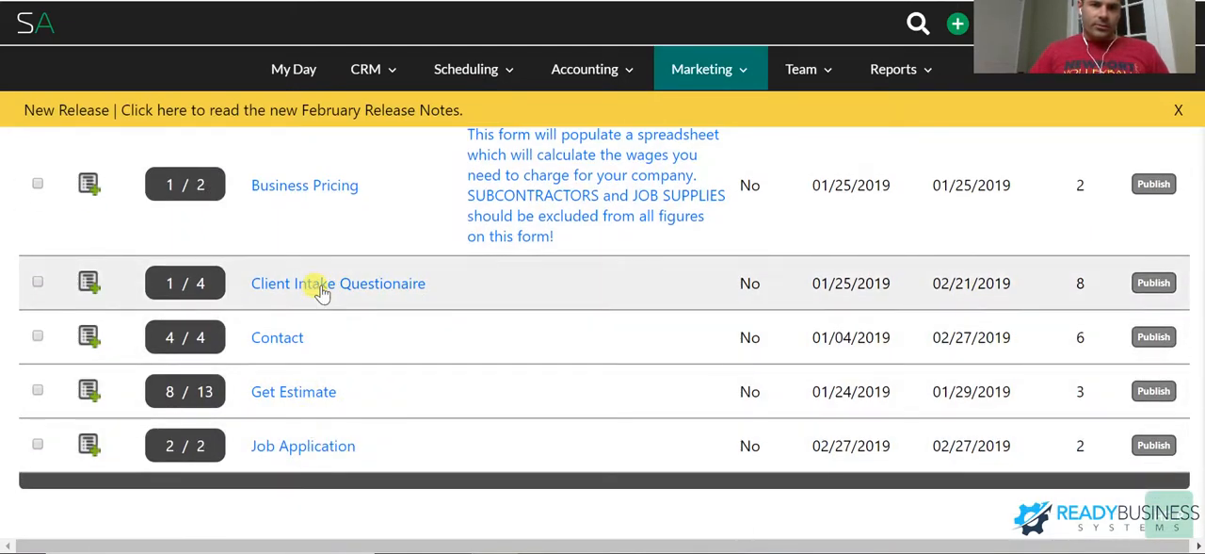
click(320, 292)
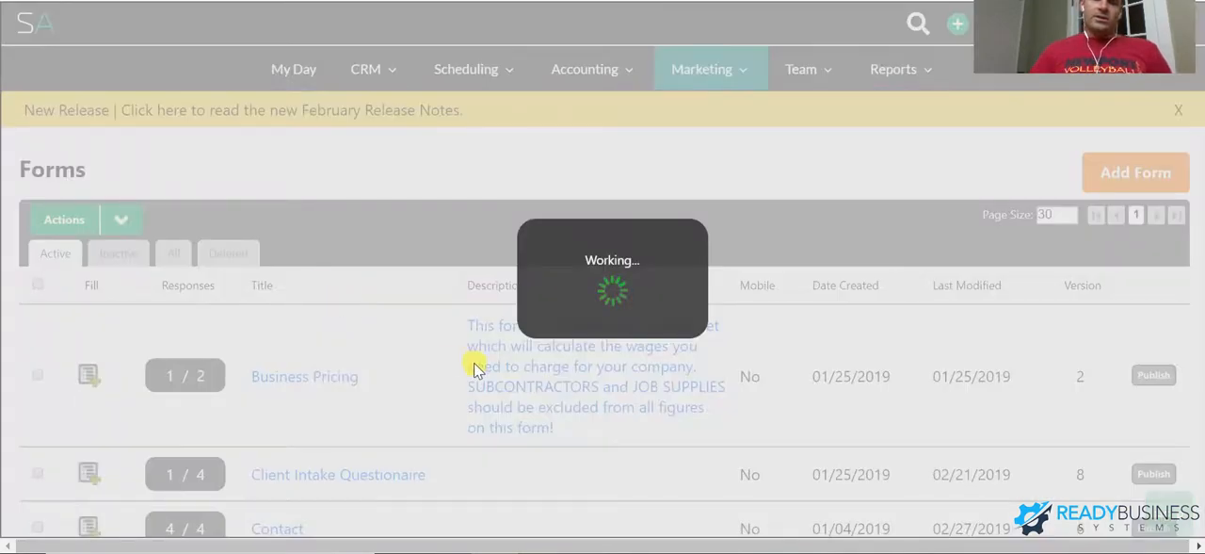
scroll(441, 239, down, 2)
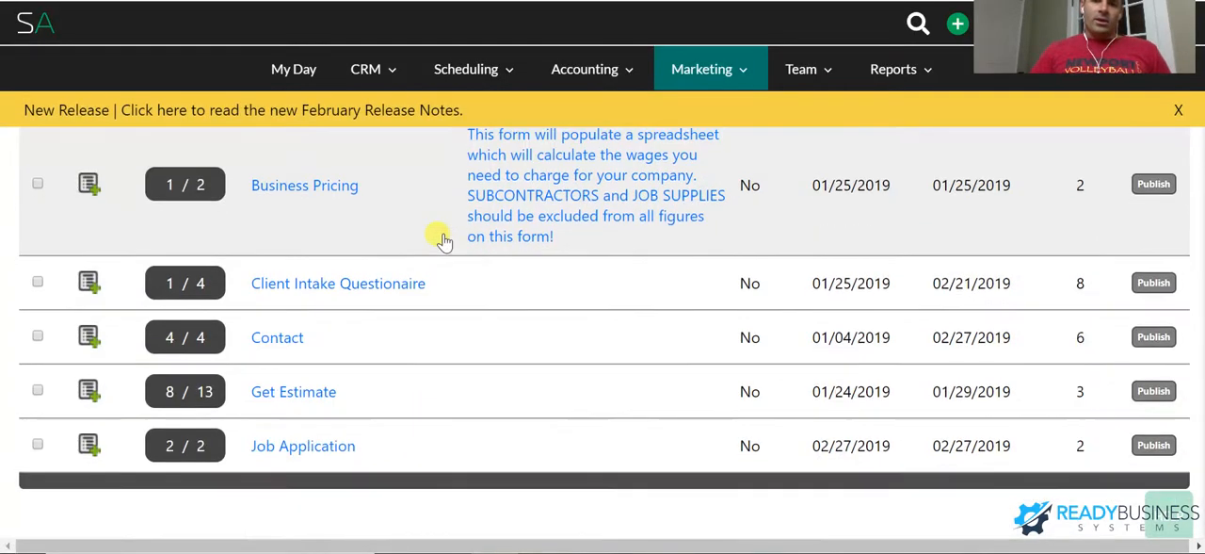
scroll(435, 240, down, 1)
click(433, 158)
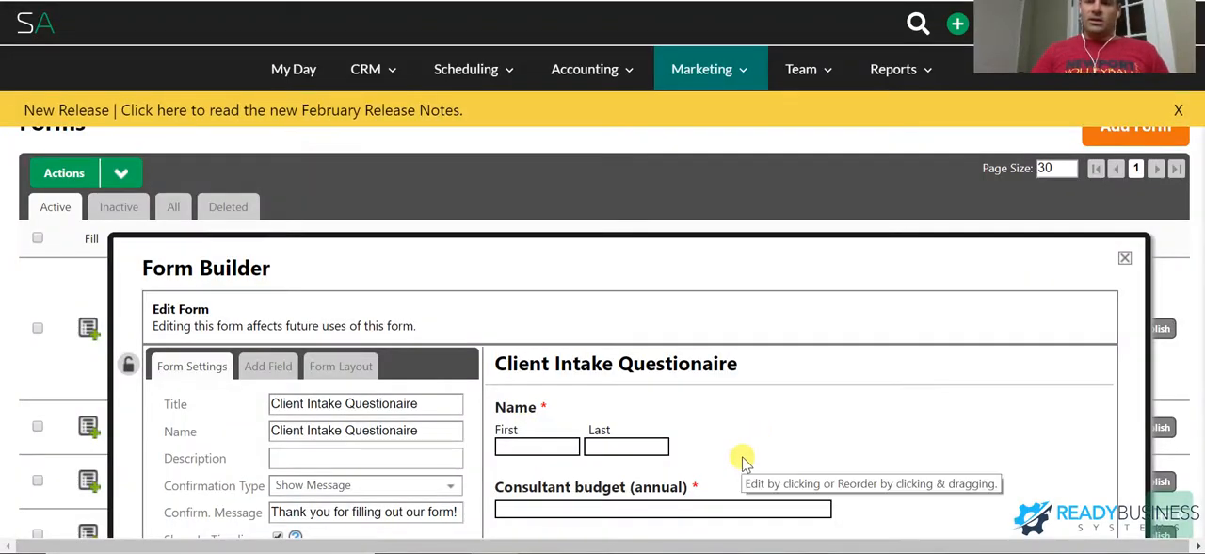
- Review the questionnaire's opening fields from Name to Number of field employees, including the Website Address field's settings
scroll(744, 461, down, 5)
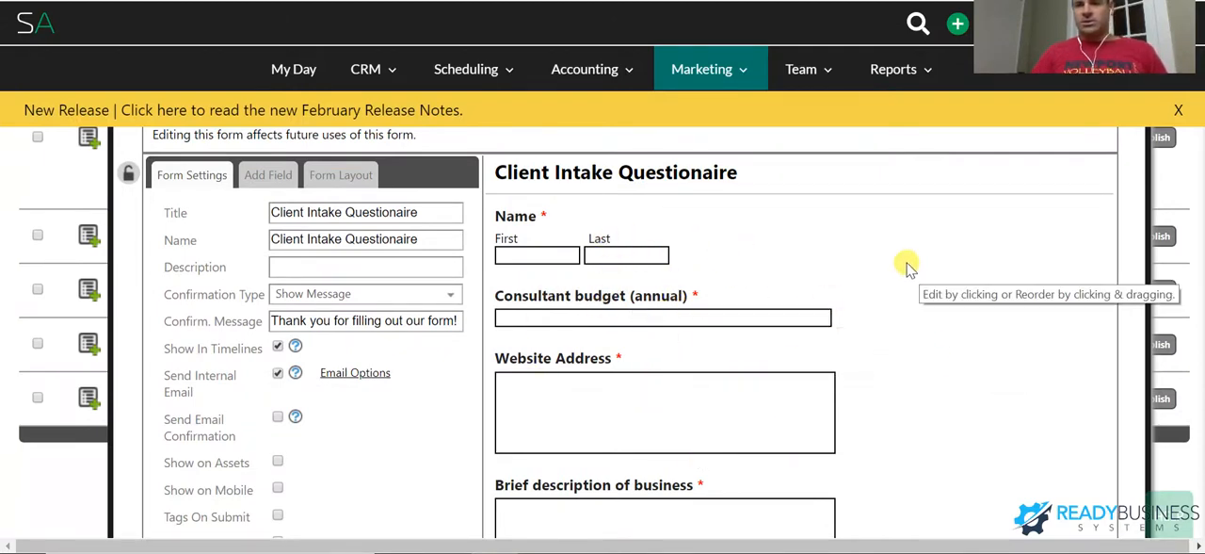
scroll(793, 283, up, 1)
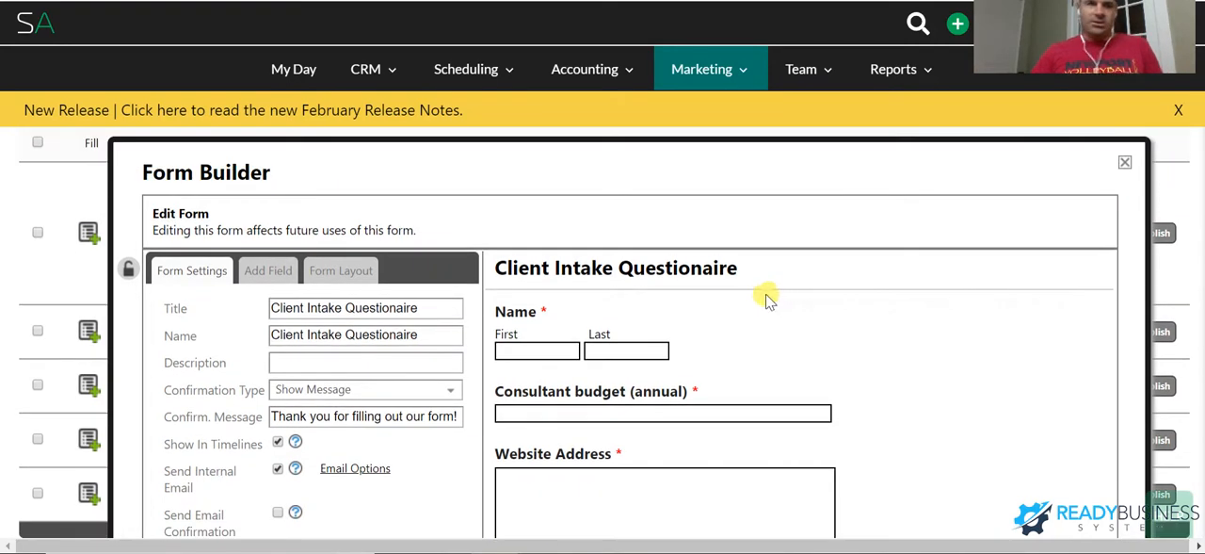
scroll(726, 309, down, 1)
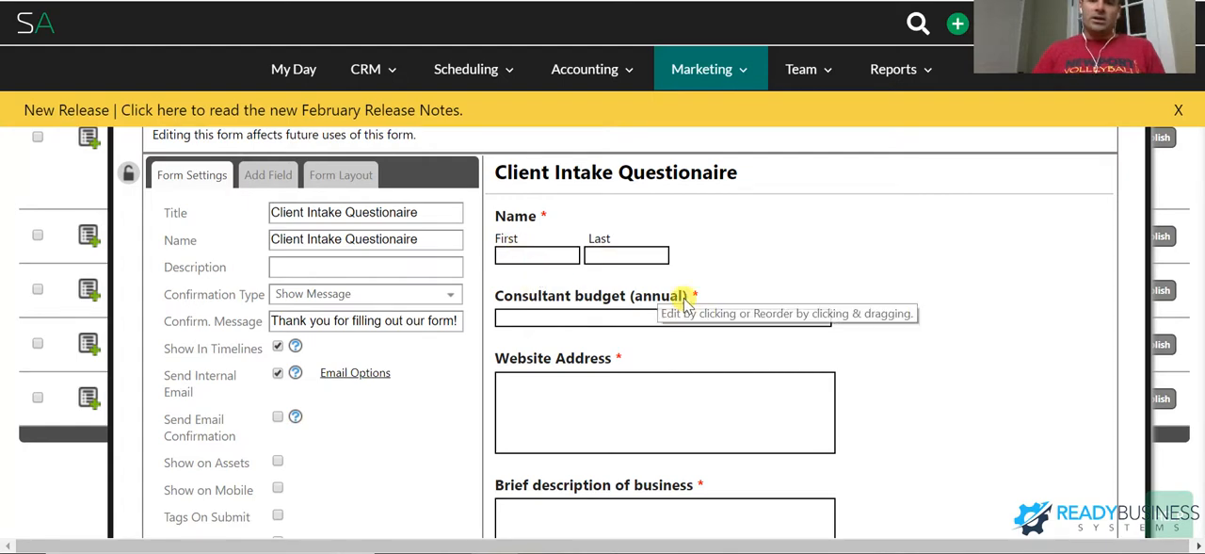
scroll(596, 325, down, 2)
click(571, 236)
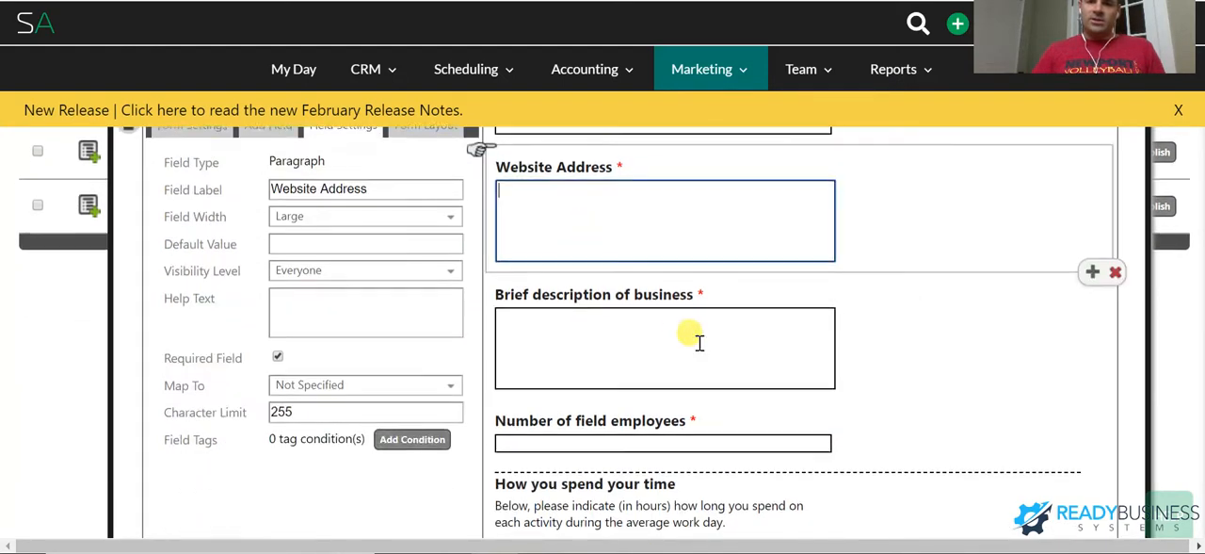
scroll(694, 339, down, 1)
scroll(650, 332, down, 2)
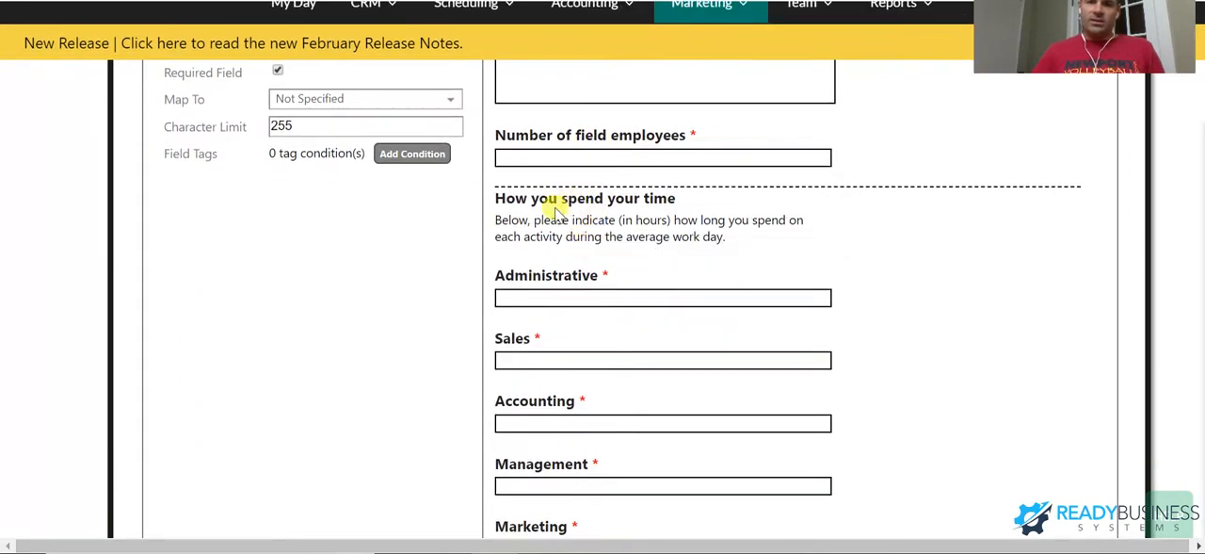
- Examine the questionnaire's remaining sections on time spent, goals, Service Autopilot functions used, and interest in additional services
scroll(587, 239, down, 5)
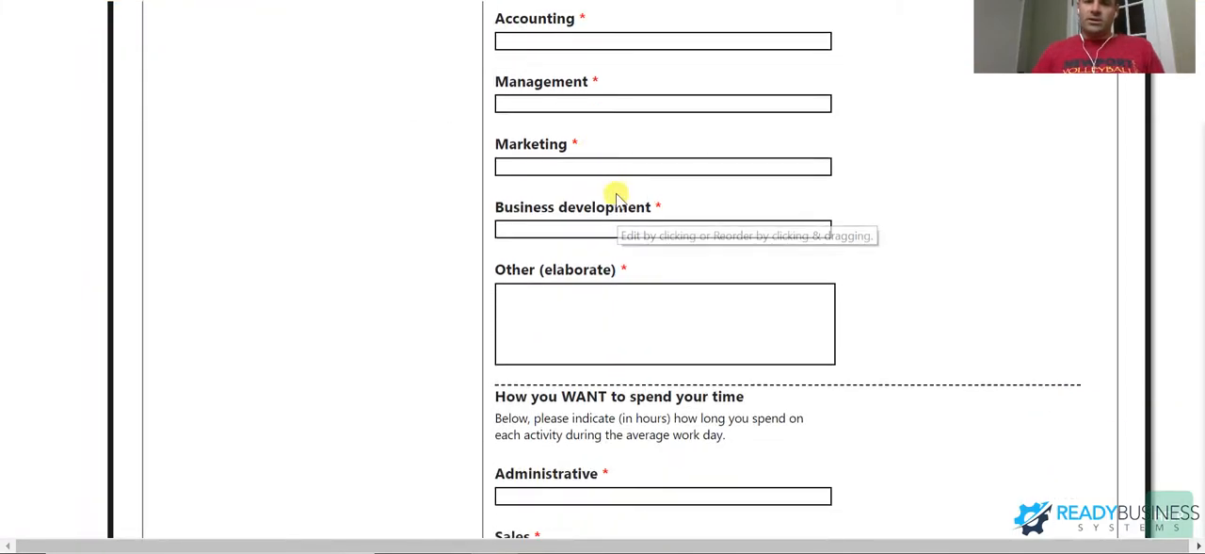
scroll(612, 176, down, 5)
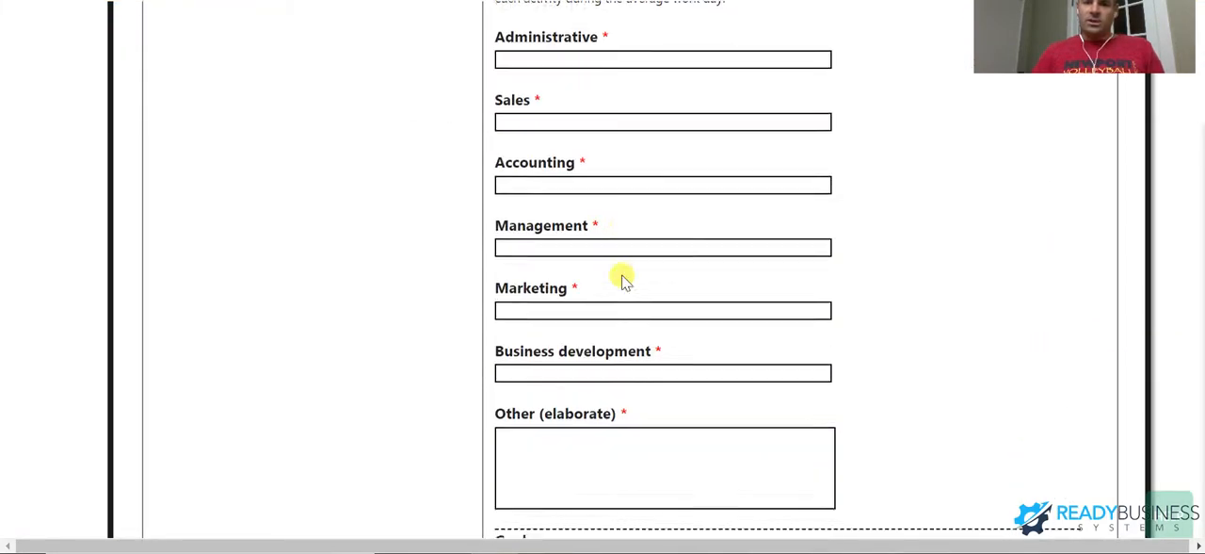
scroll(623, 275, down, 3)
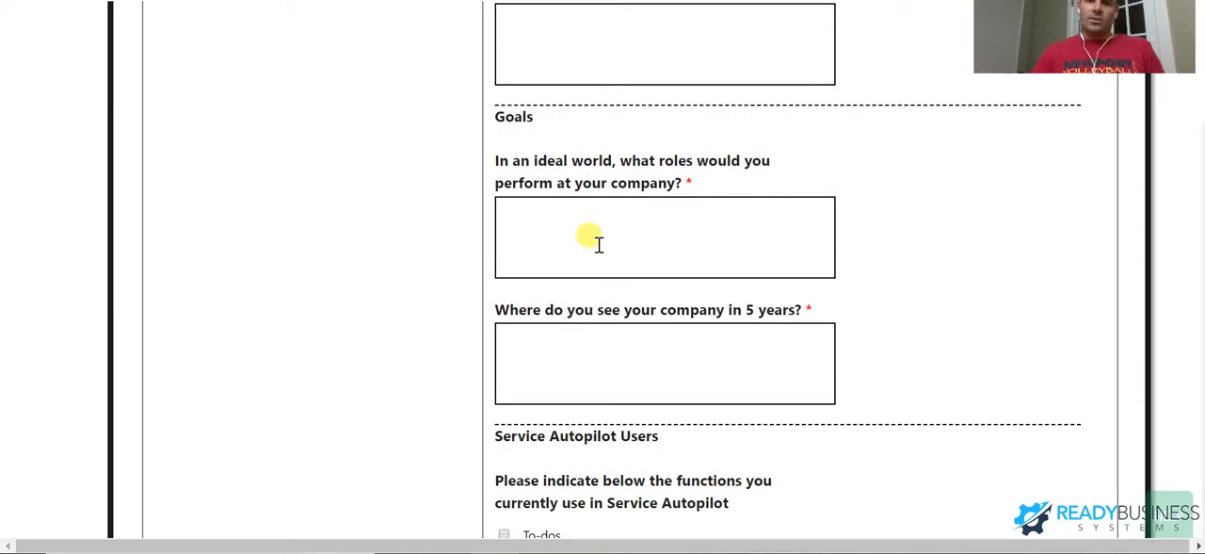
scroll(595, 239, down, 3)
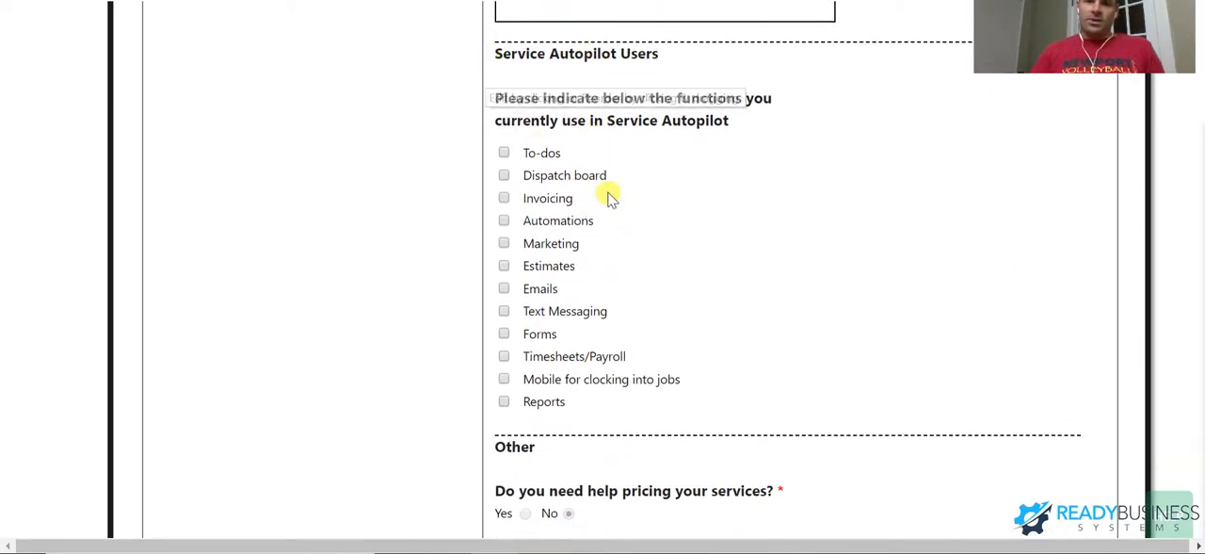
scroll(555, 246, down, 3)
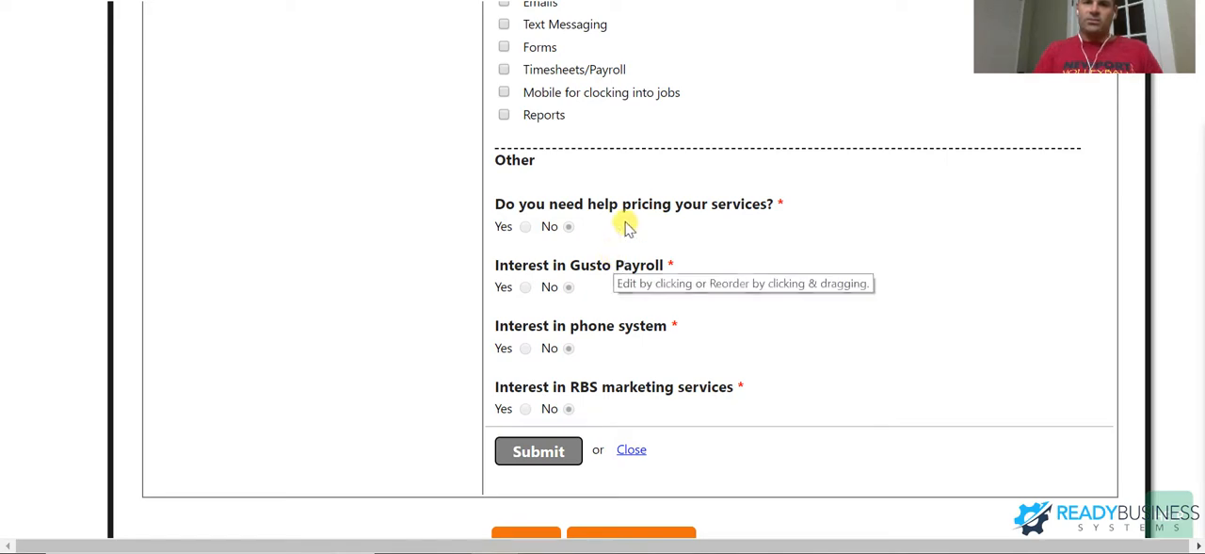
scroll(753, 376, down, 1)
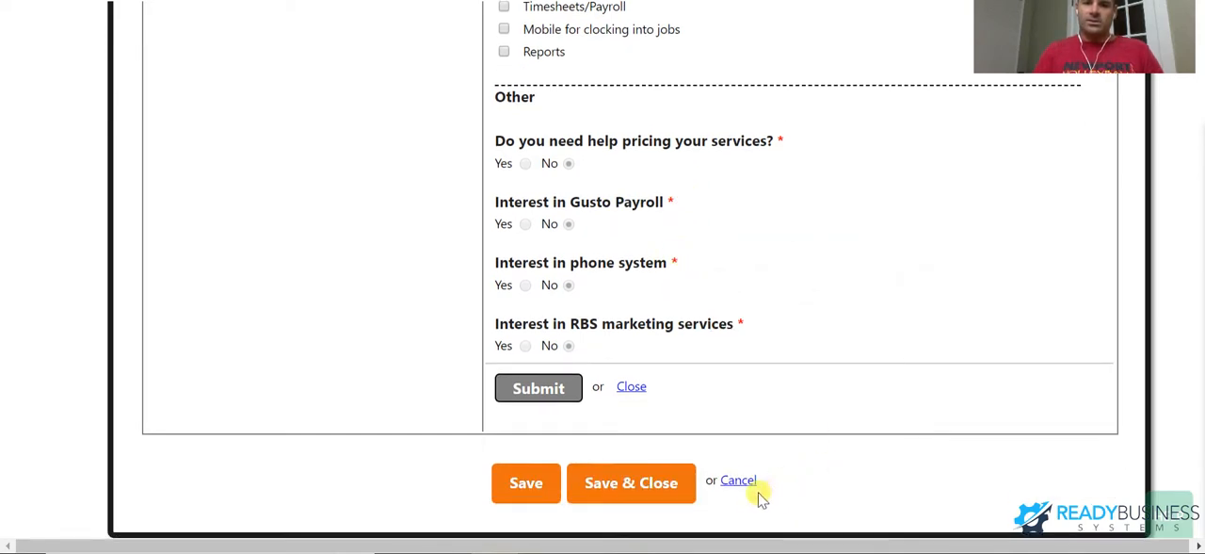
scroll(748, 390, up, 10)
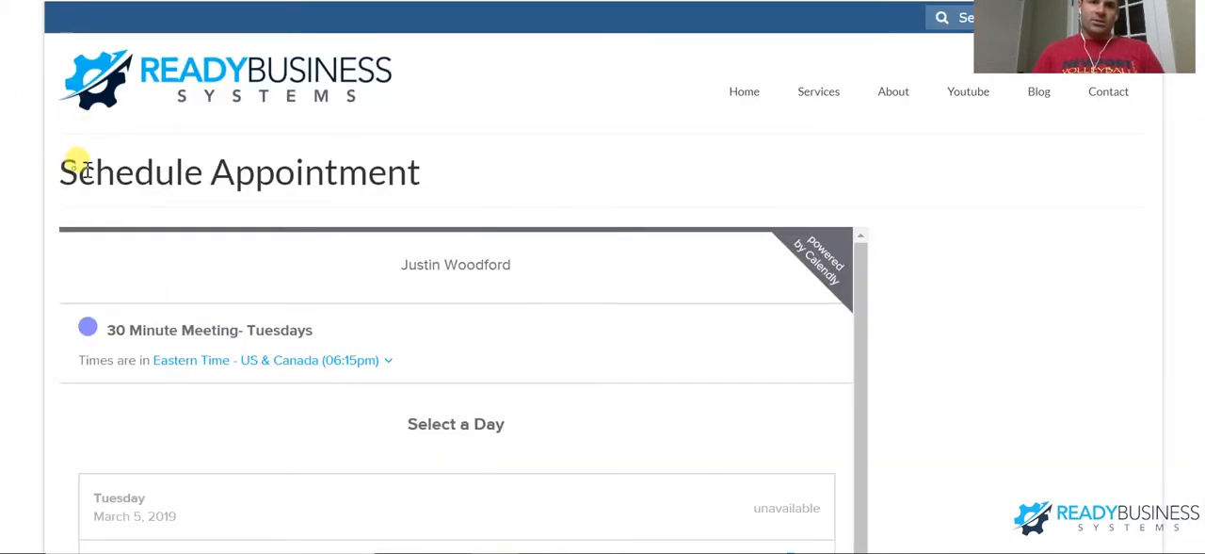
- Switch to the website's Schedule Appointment page and review the Tuesday dates offered for a 30-minute meeting
drag(77, 160, 436, 204)
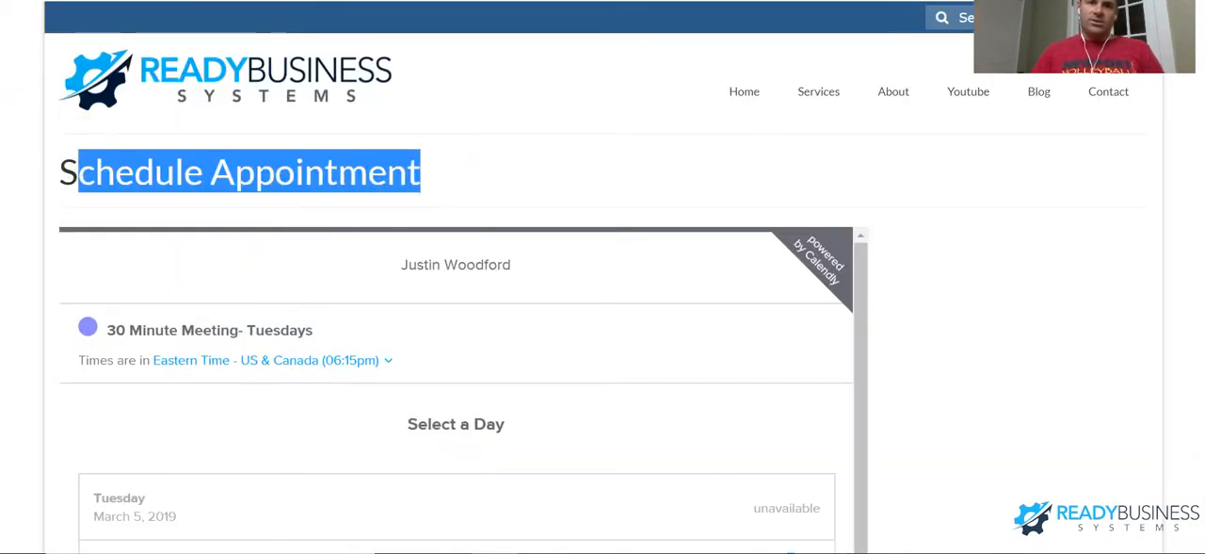
click(514, 194)
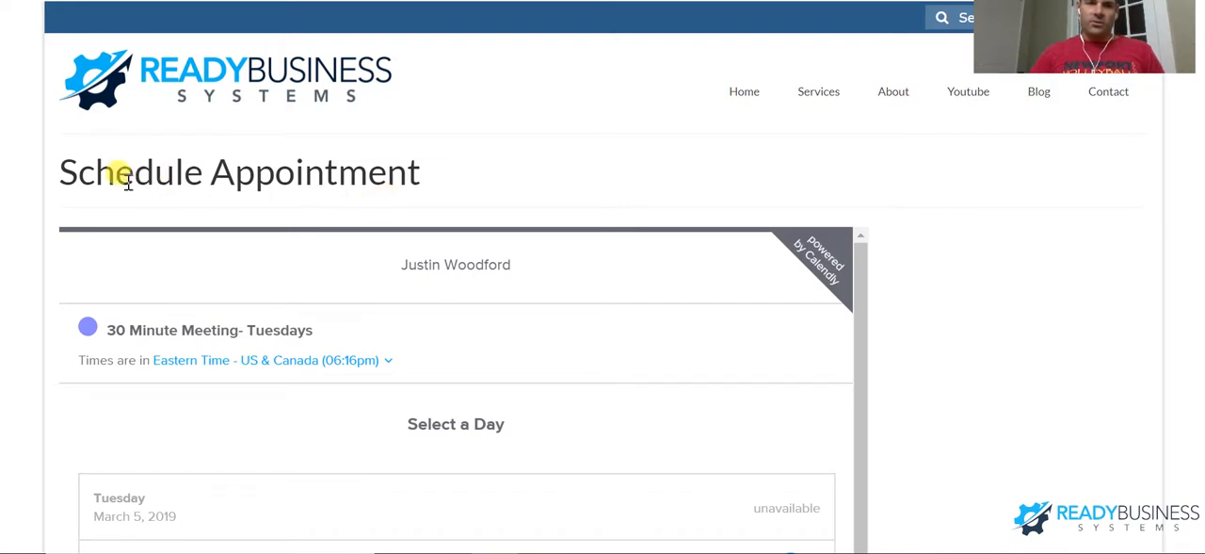
drag(79, 162, 337, 167)
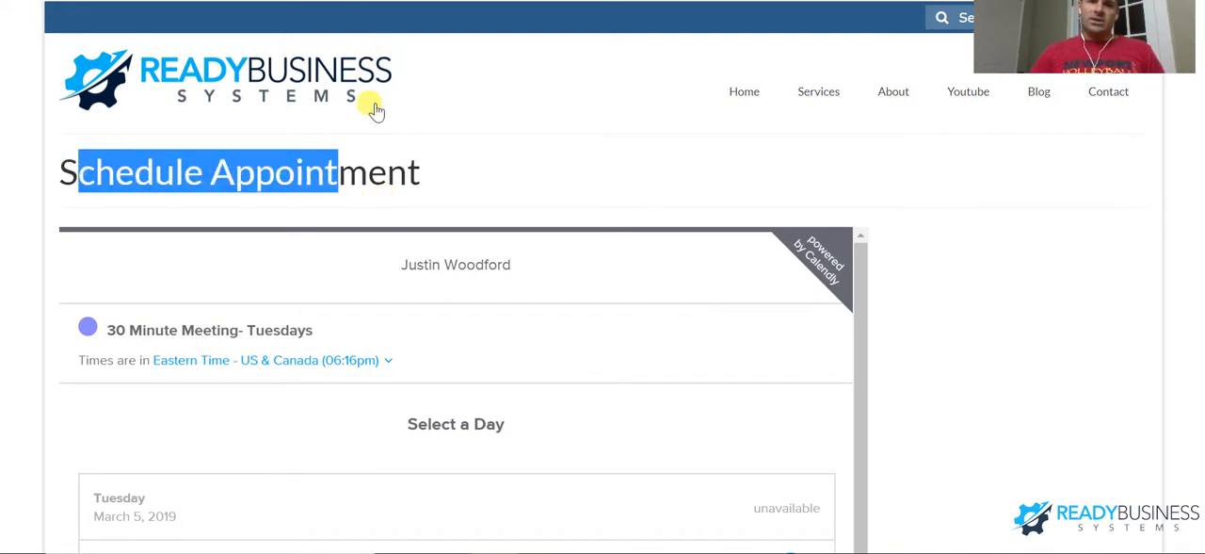
scroll(367, 108, down, 1)
scroll(329, 221, down, 1)
scroll(826, 368, down, 3)
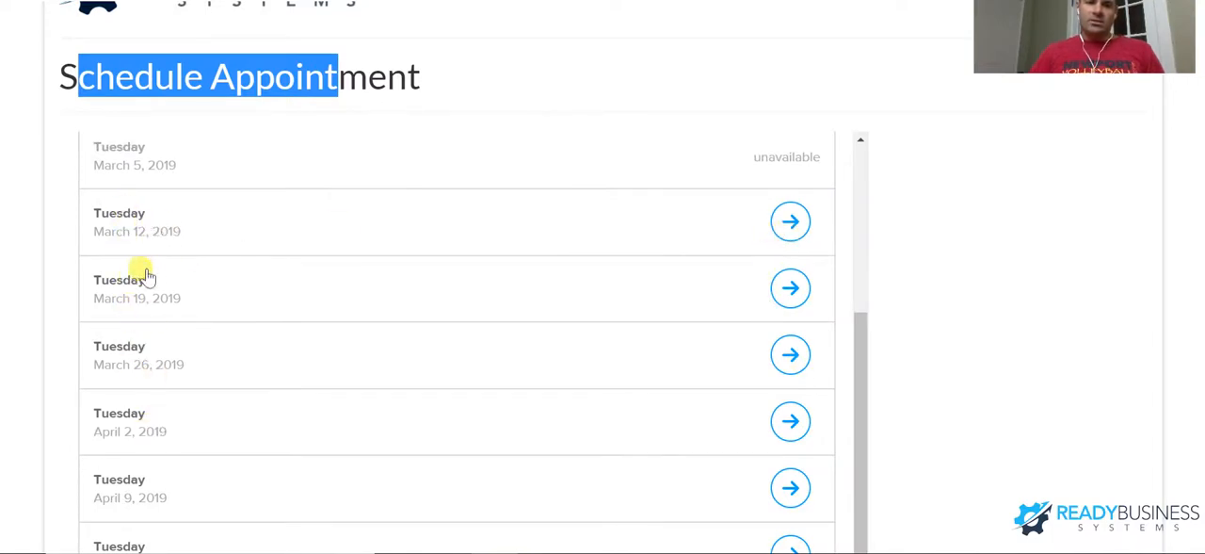
scroll(157, 396, down, 1)
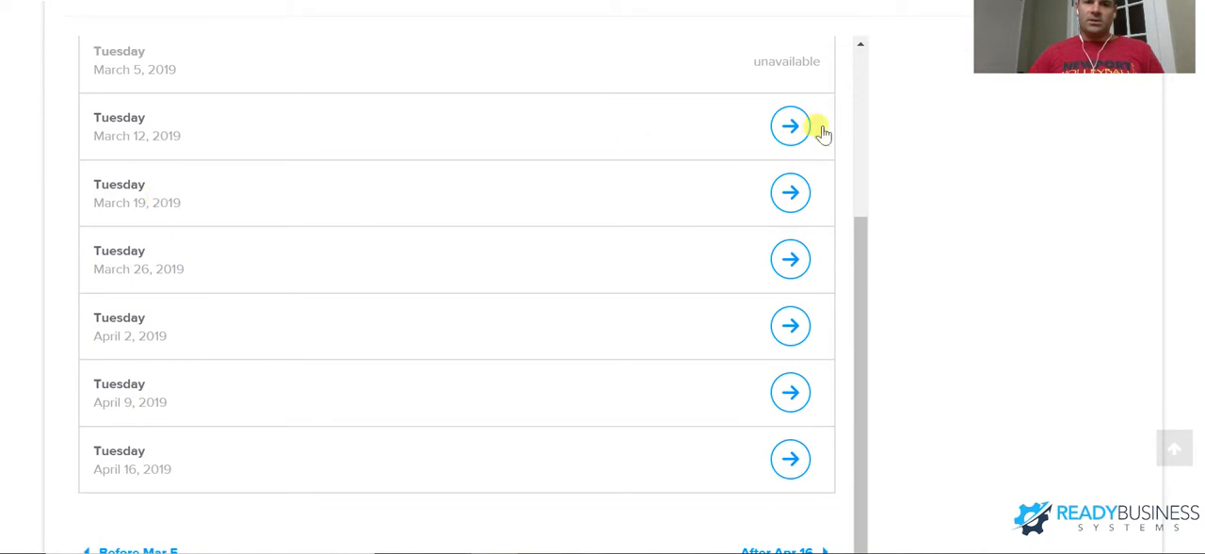
- Choose Tuesday, March 12, 2019 at 10:00am for the meeting and confirm the time slot
click(790, 125)
scroll(565, 259, down, 1)
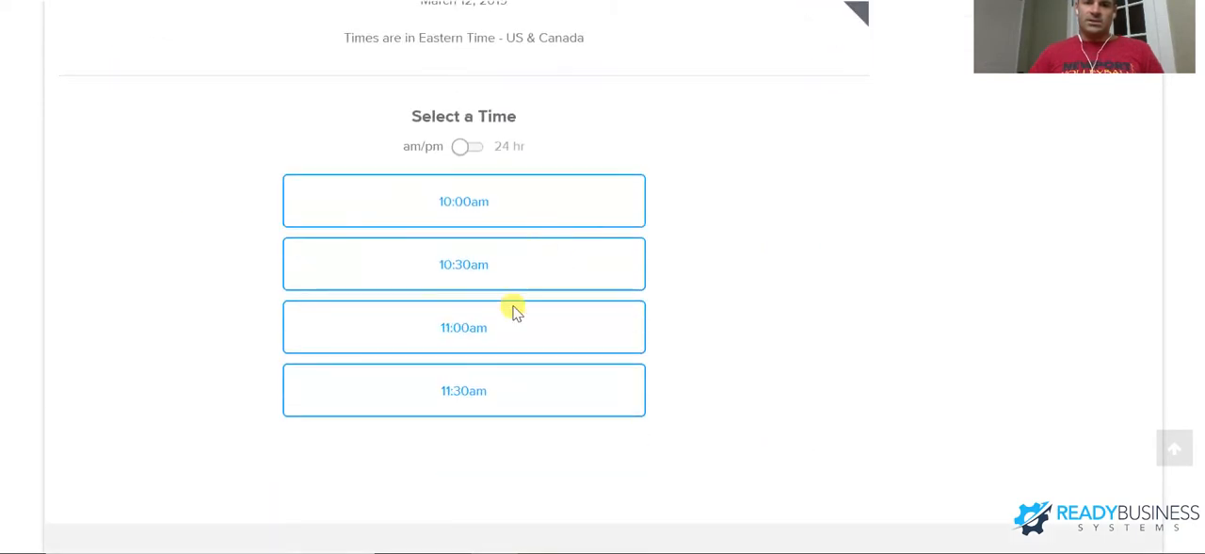
click(533, 215)
click(610, 220)
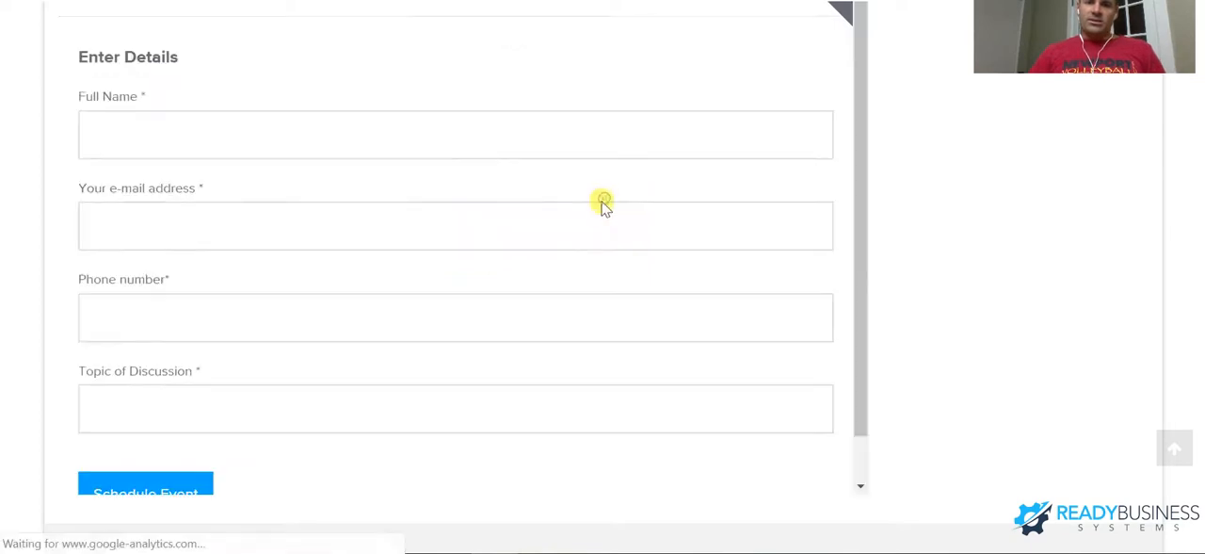
- Review the booking form's detail fields down to Topic of Discussion, and look back at the website's contact form
click(204, 233)
scroll(218, 256, down, 1)
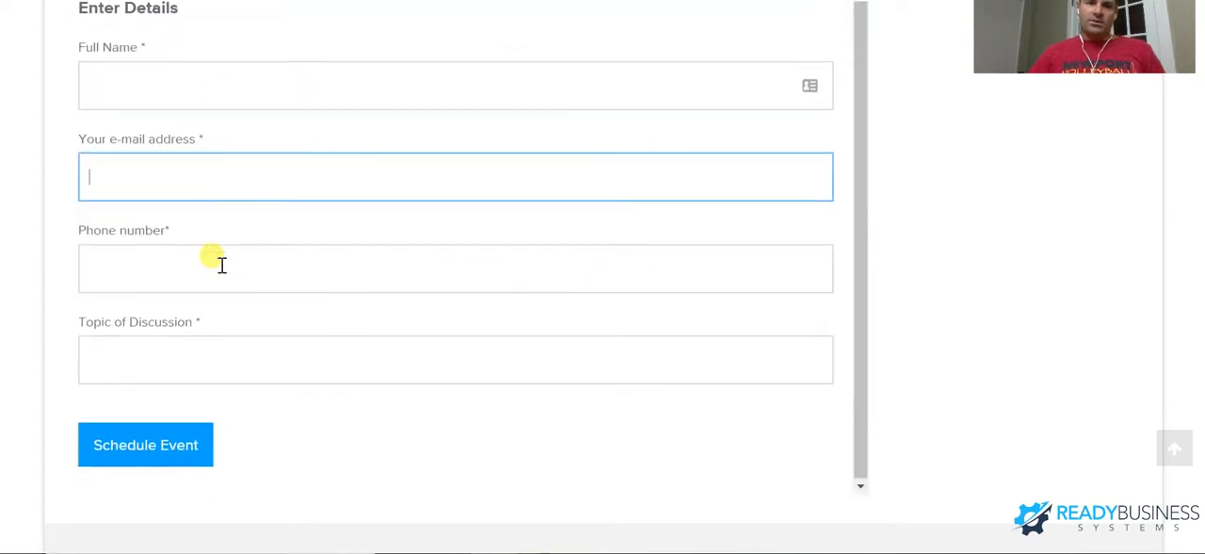
click(201, 364)
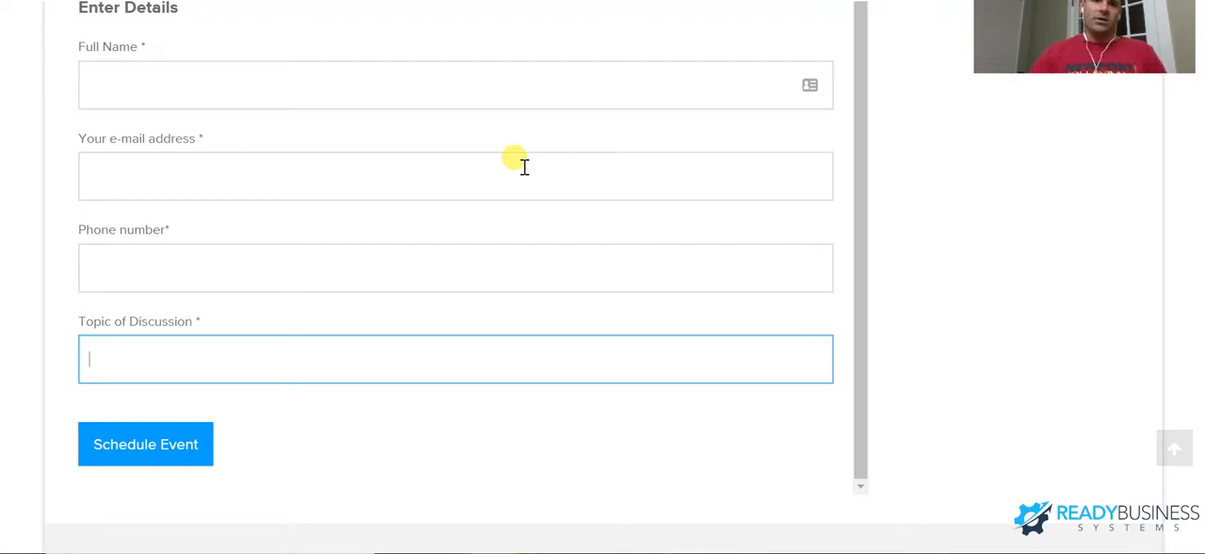
scroll(533, 242, up, 1)
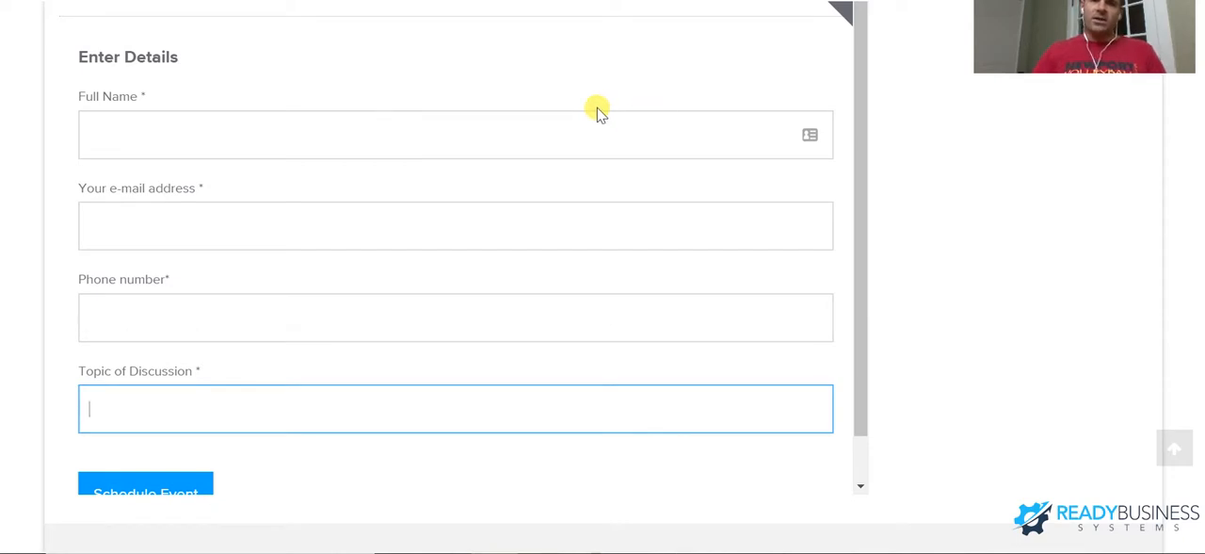
scroll(796, 273, up, 3)
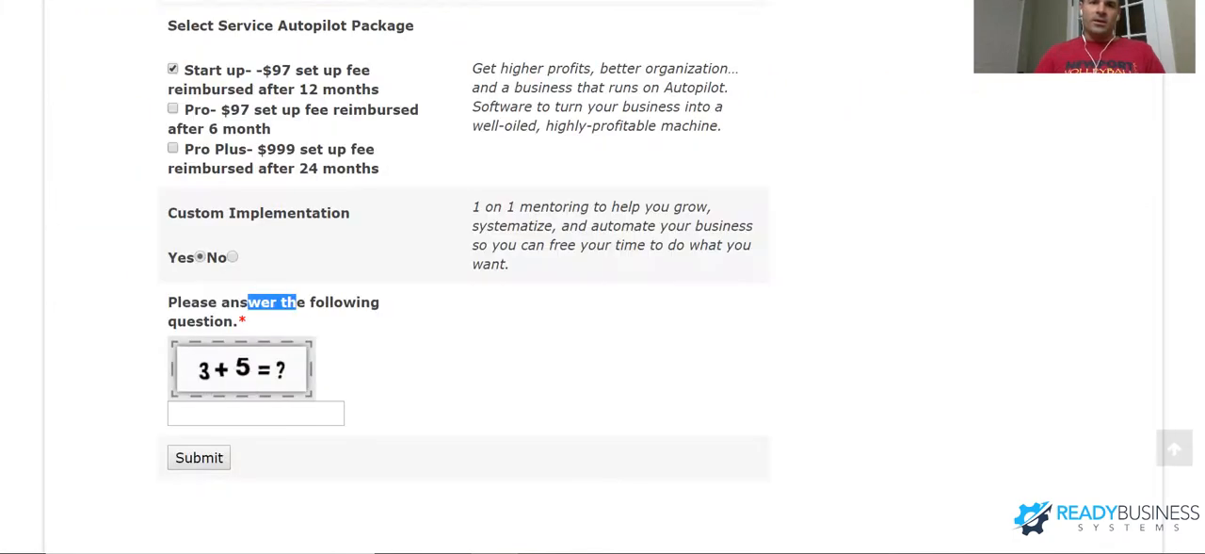
scroll(551, 193, up, 3)
scroll(558, 205, up, 8)
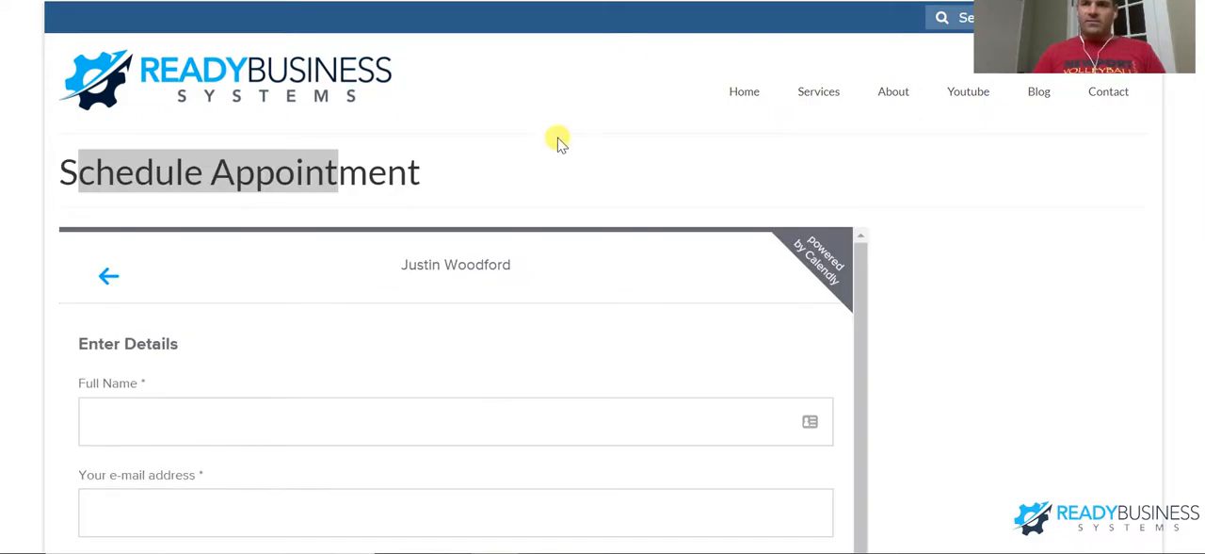
- Return to the form list by closing the Client Intake Questionaire, and open the Job Application form for editing
click(553, 140)
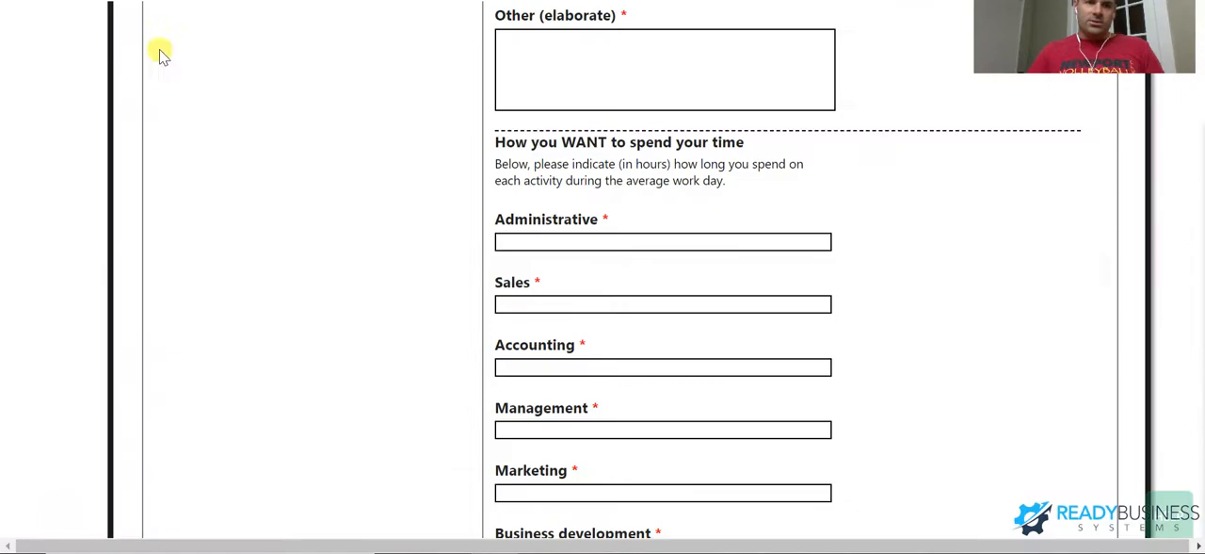
scroll(578, 363, up, 3)
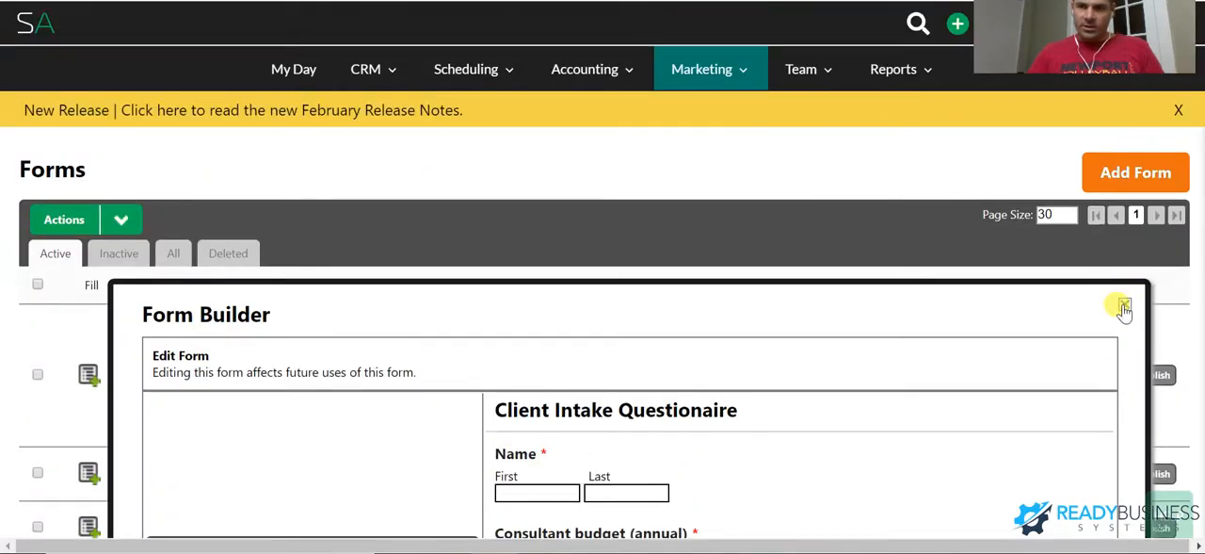
click(1122, 306)
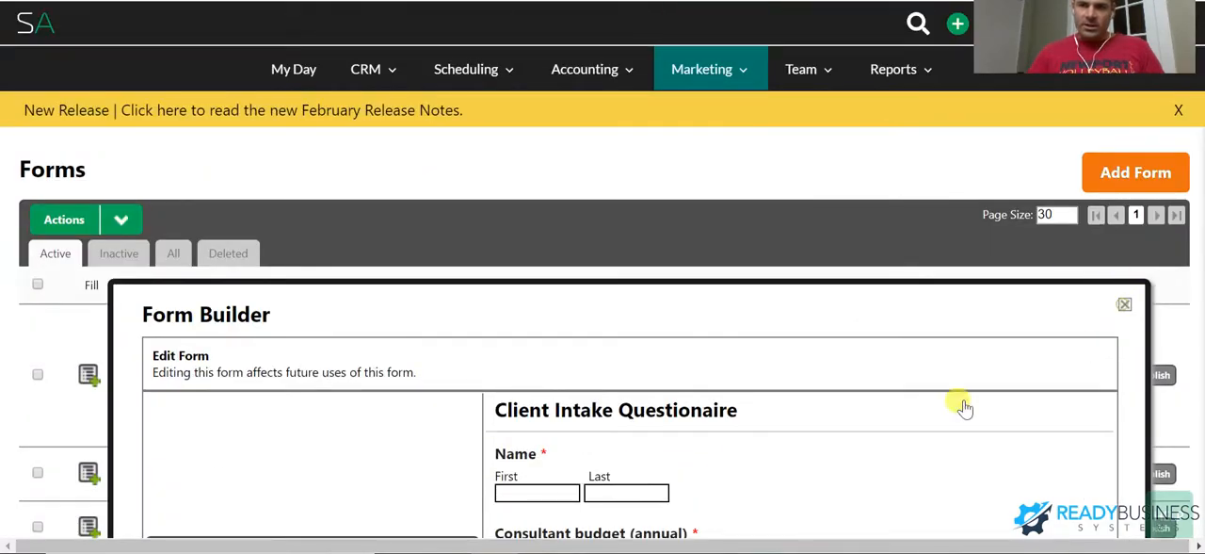
scroll(129, 184, down, 3)
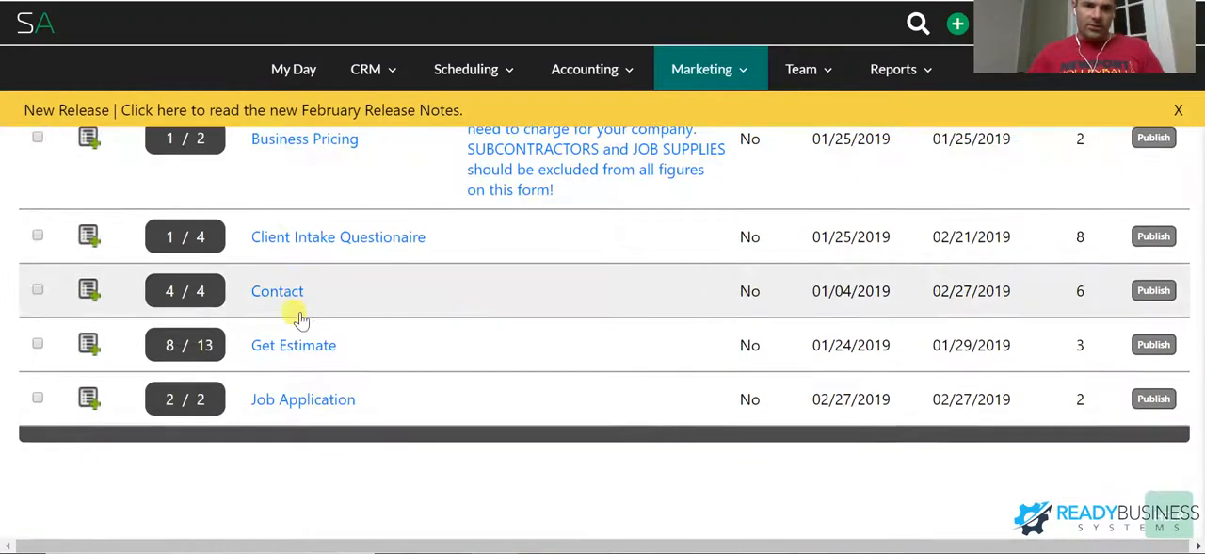
click(303, 399)
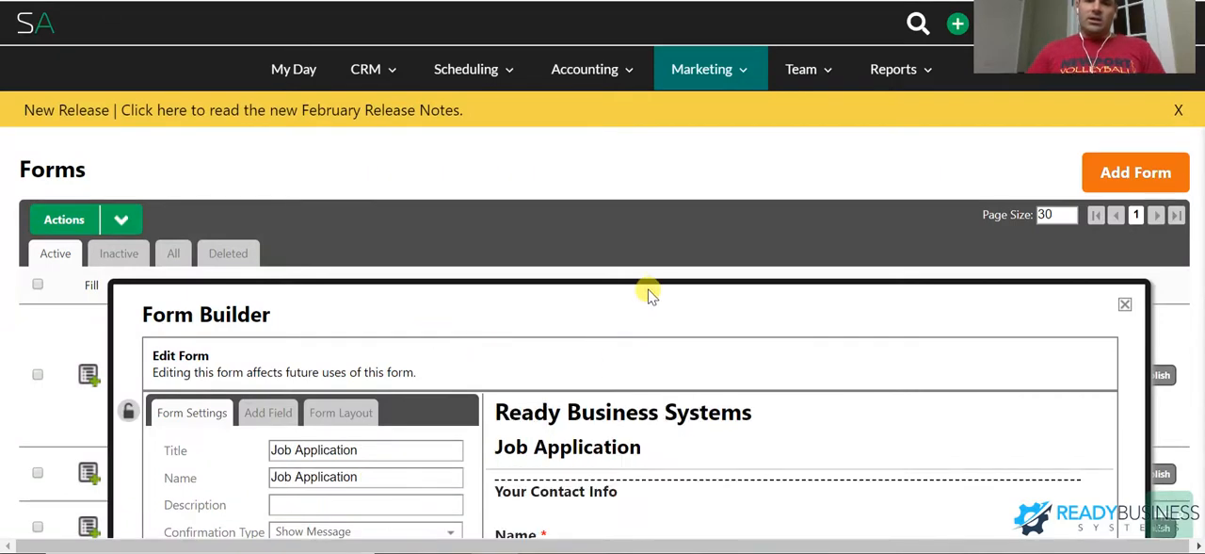
- Examine the Job Application form's contact, address, cover letter, employment and references fields and its submit settings, and close the form
scroll(650, 295, down, 4)
scroll(847, 396, up, 1)
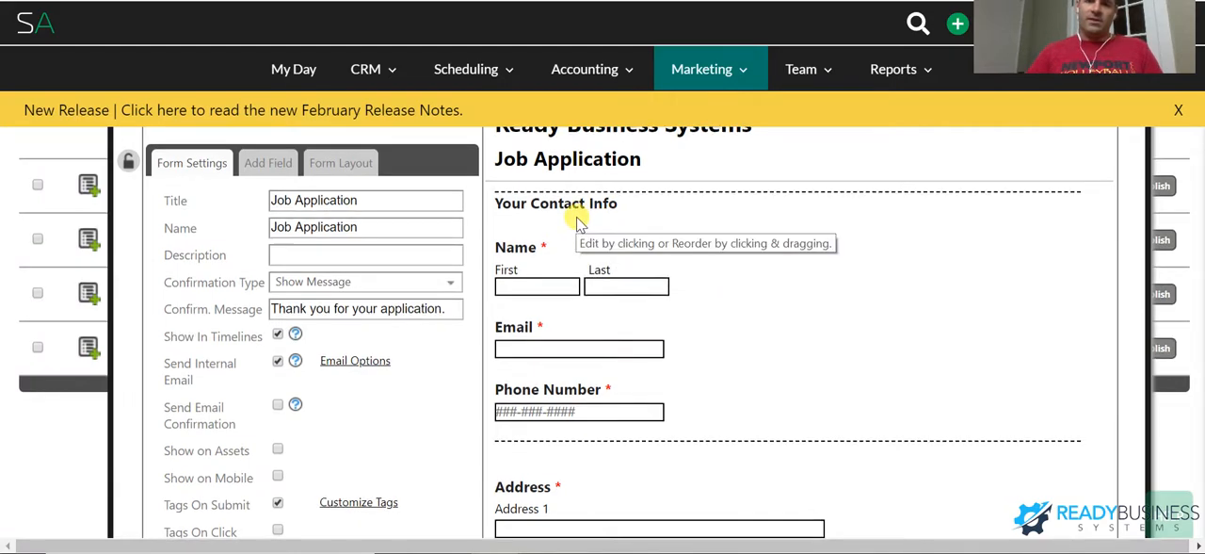
scroll(572, 216, down, 1)
scroll(593, 250, down, 6)
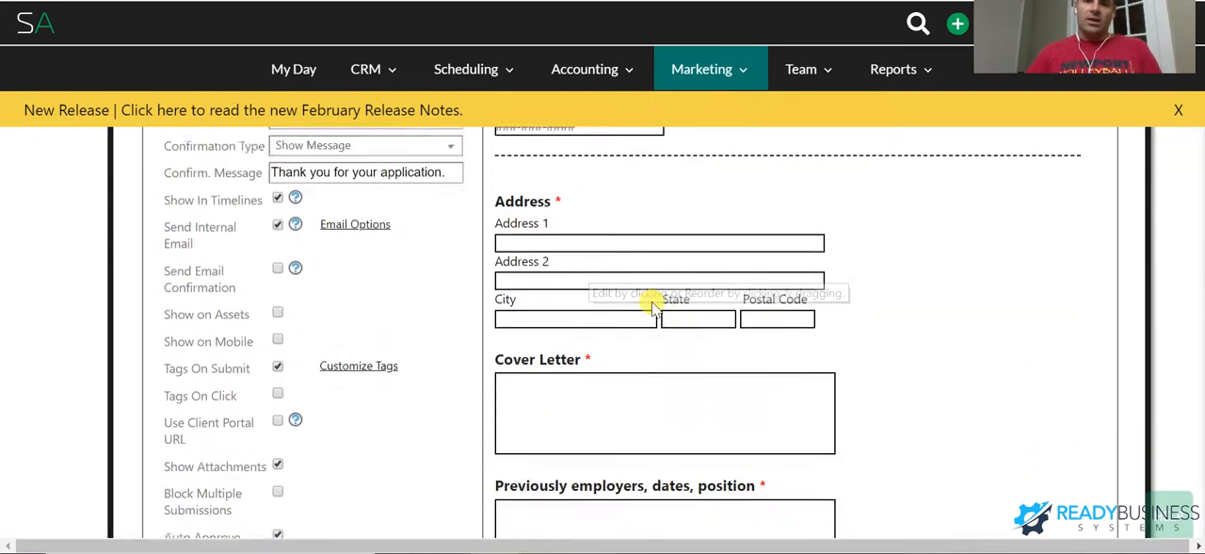
scroll(625, 217, down, 5)
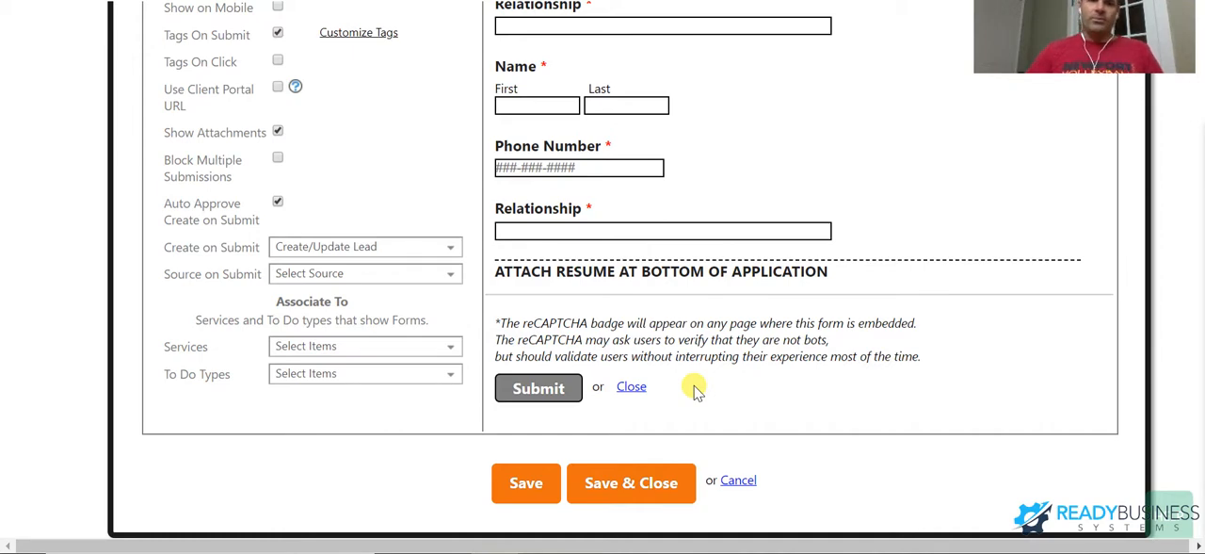
scroll(650, 121, up, 3)
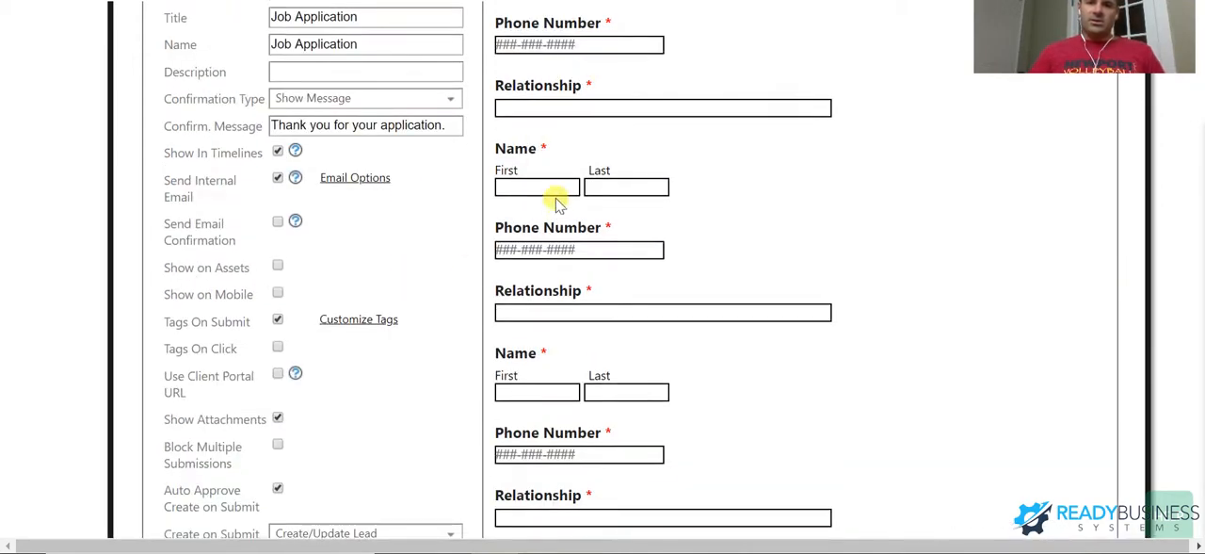
scroll(559, 205, up, 2)
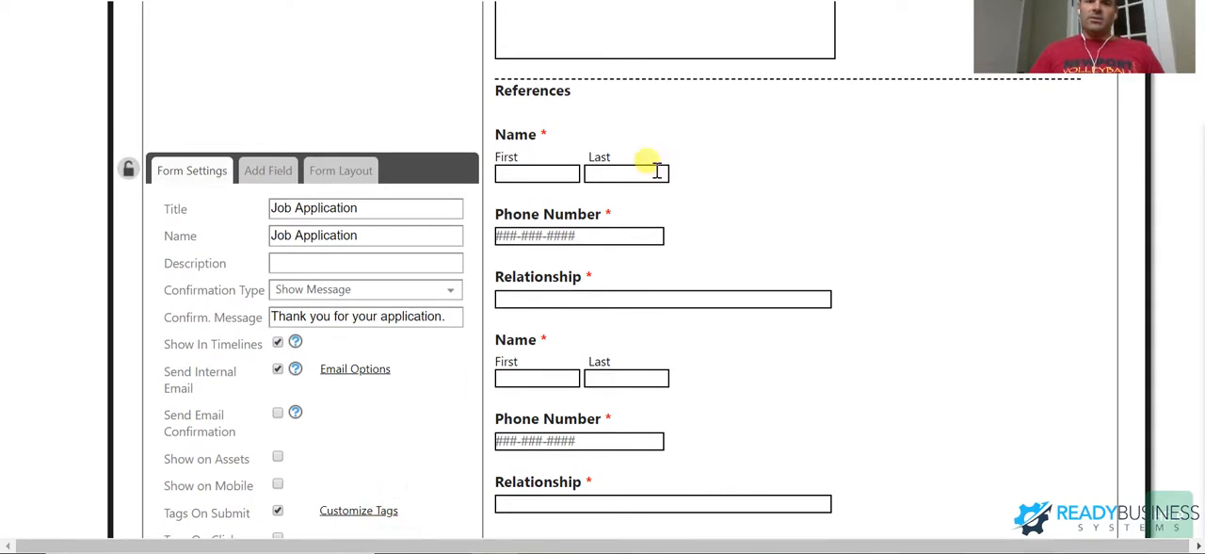
scroll(788, 146, up, 3)
scroll(788, 160, up, 2)
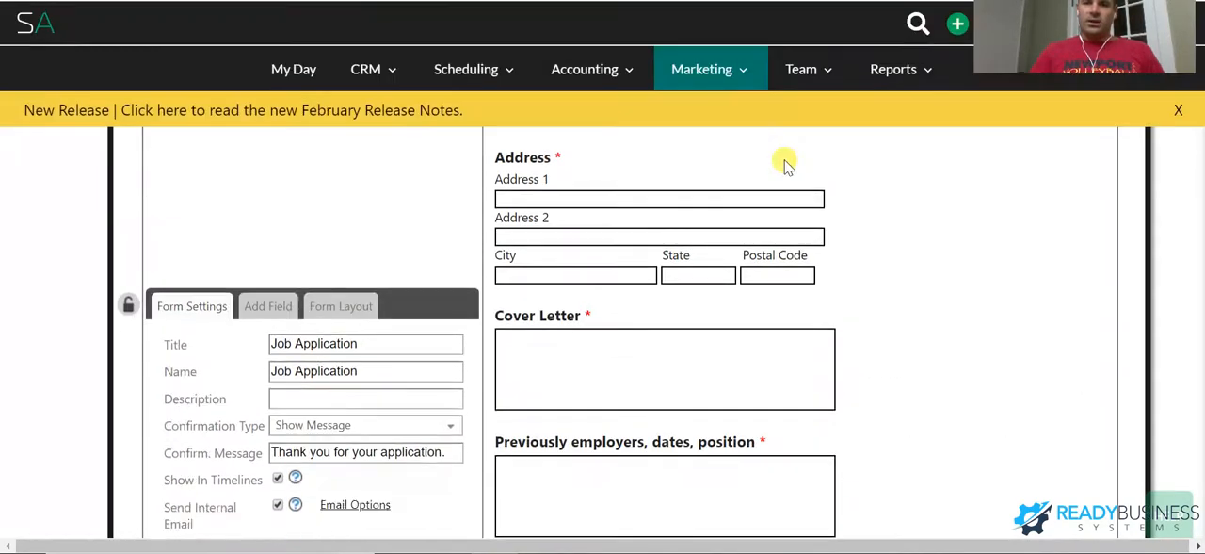
scroll(753, 216, up, 3)
scroll(688, 283, up, 3)
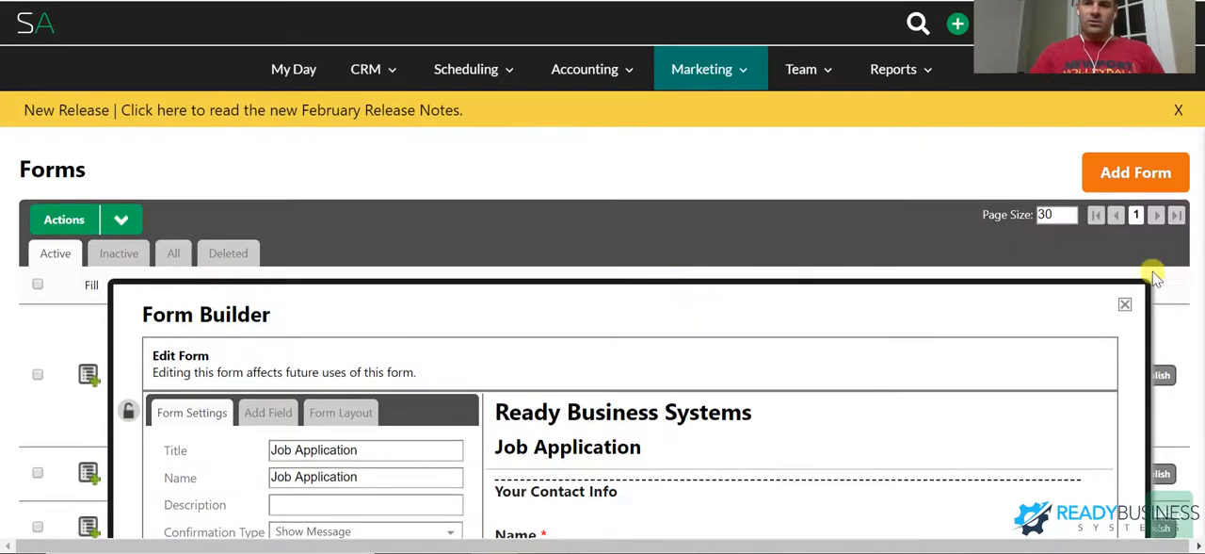
click(1125, 308)
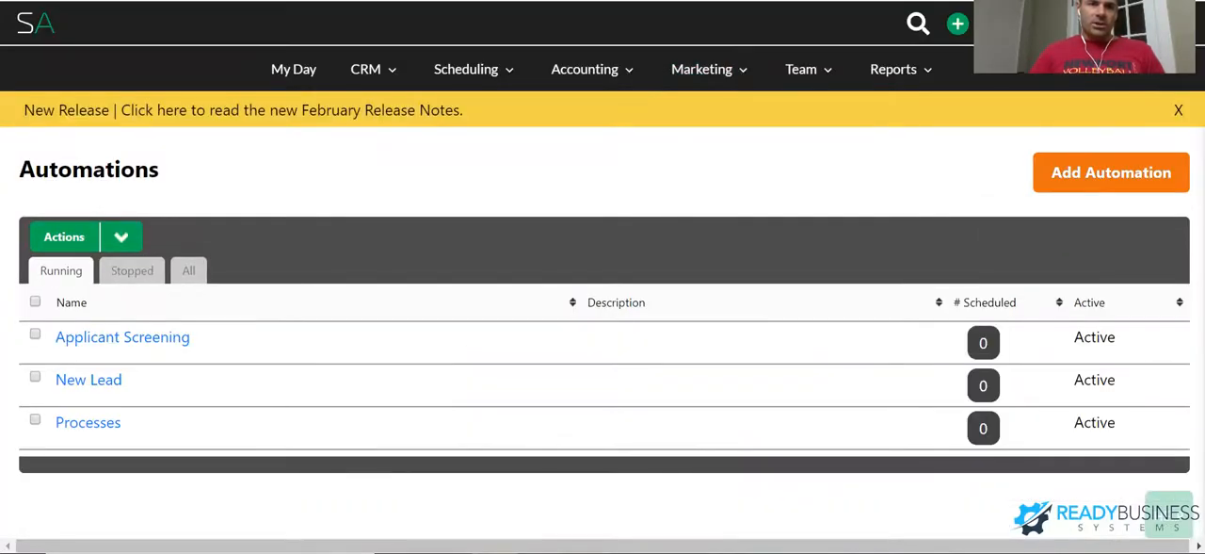
- Open the Applicant Screening automation and review the start trigger in the Job Application Completed sequence's rules, closing the rules and the release notice
click(89, 379)
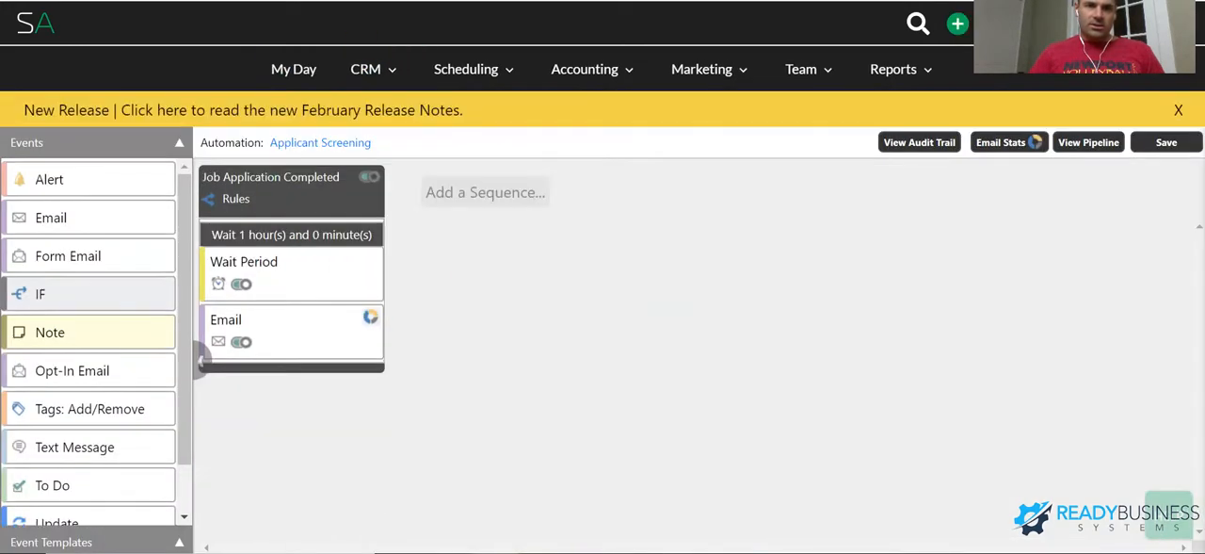
click(365, 69)
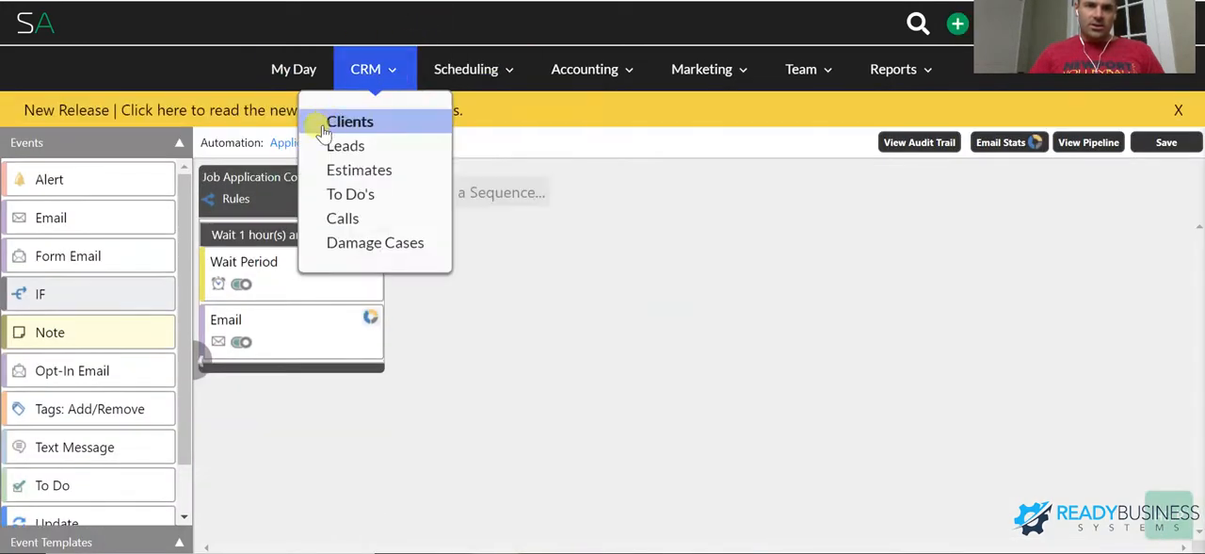
click(313, 188)
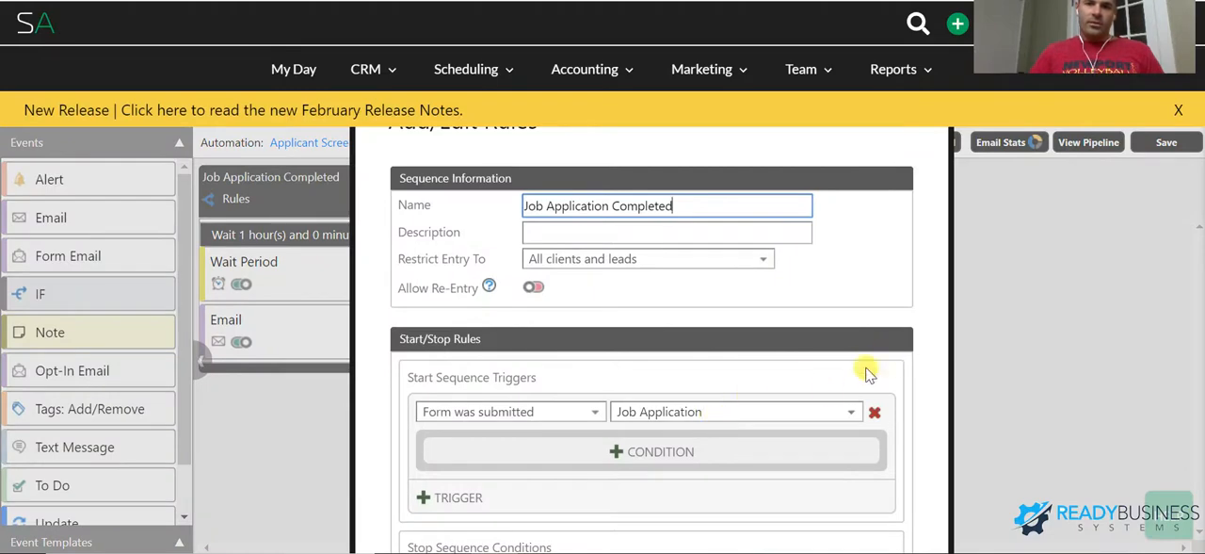
click(1088, 198)
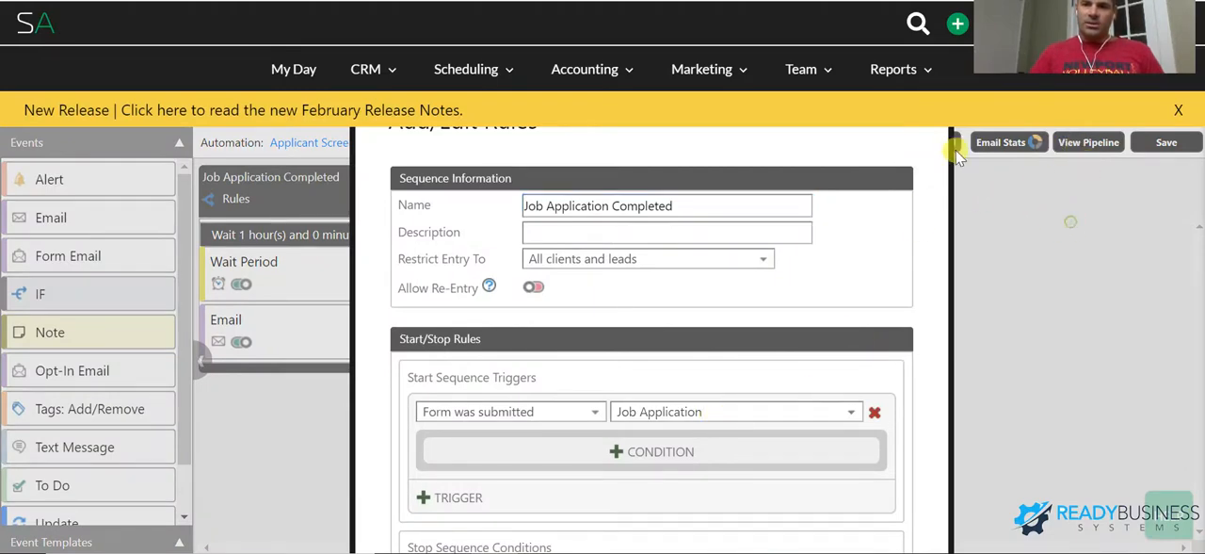
click(1177, 111)
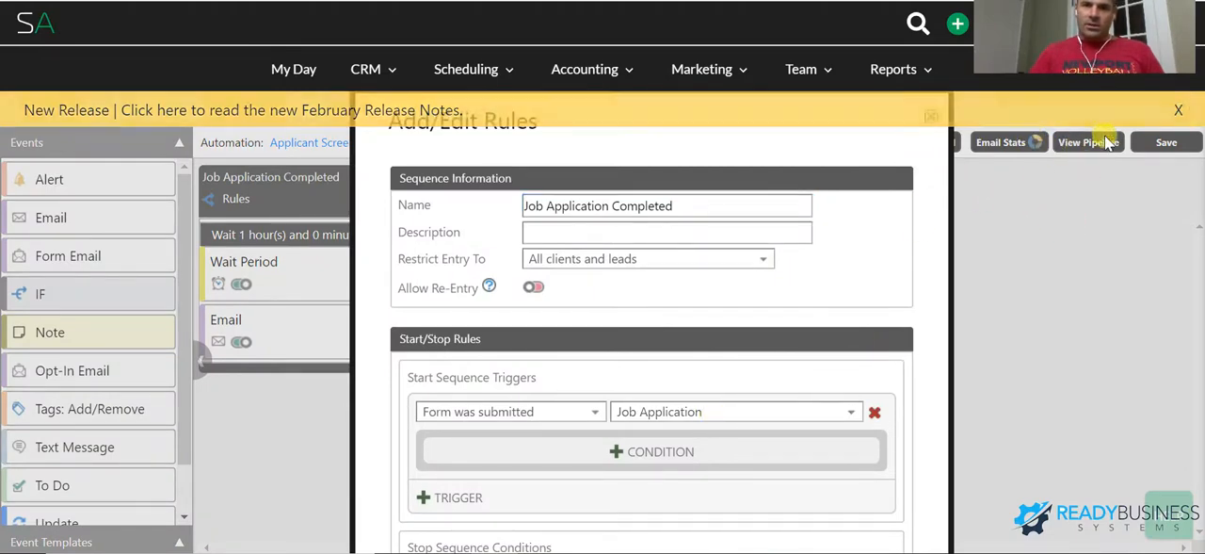
click(932, 116)
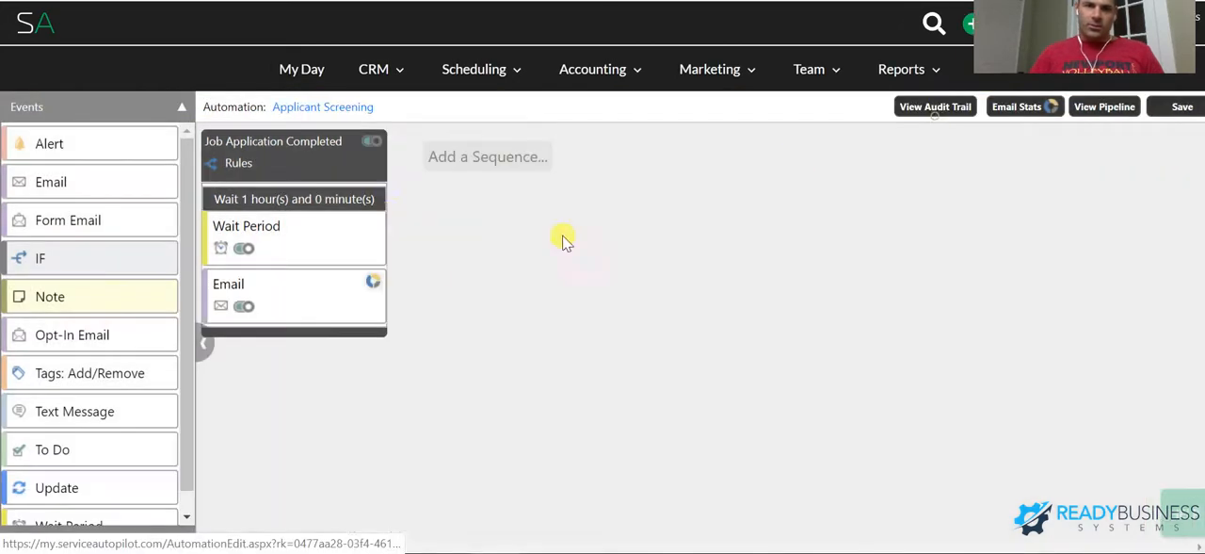
- Open the body of the sequence's Email event and delete the extra blank line below the client-name greeting
click(282, 303)
click(565, 180)
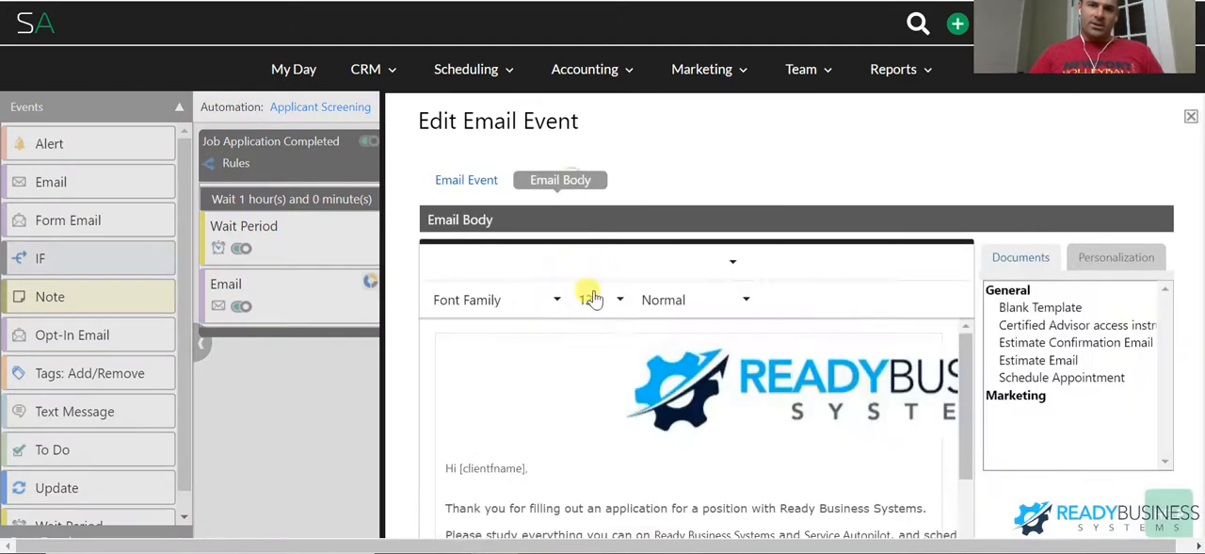
scroll(533, 438, down, 1)
click(551, 379)
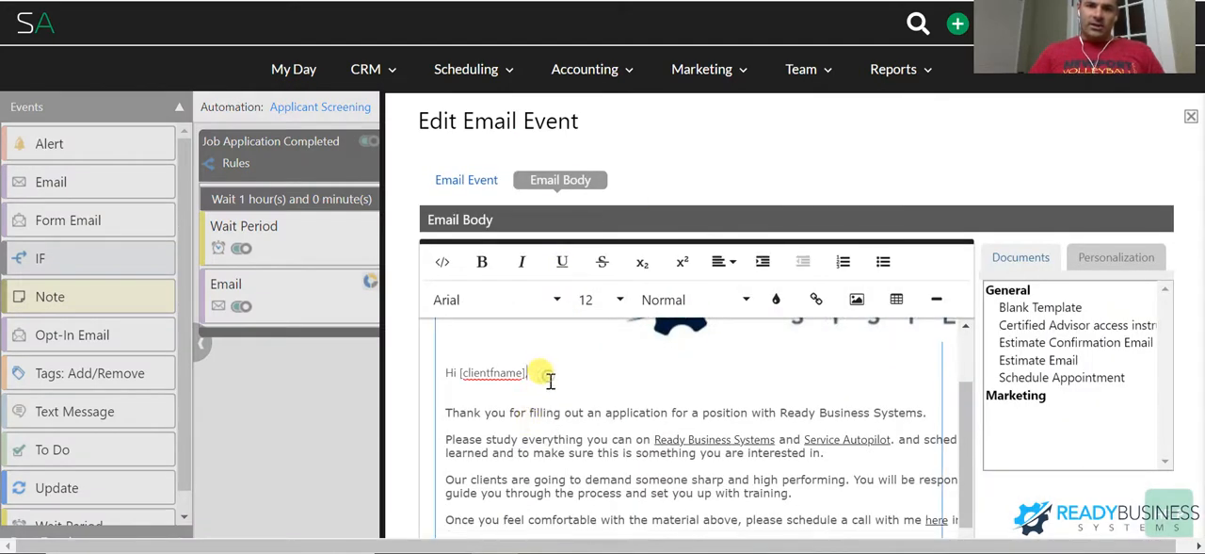
key(Delete)
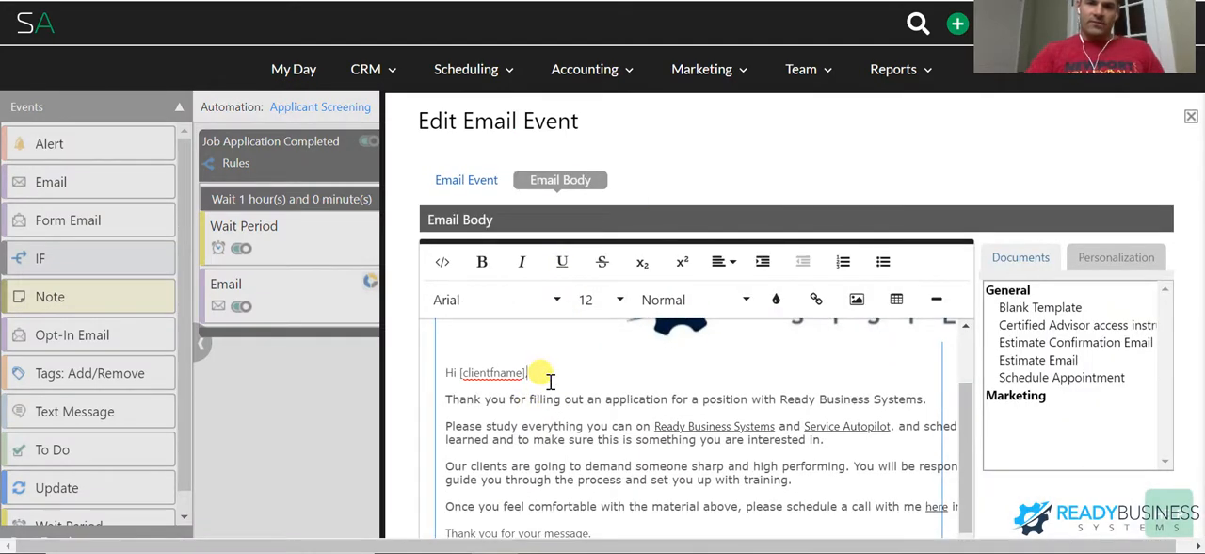
- Read through the applicant email's instructions on studying Ready Business Systems and Service Autopilot, learning the software and scheduling a call
scroll(551, 378, down, 2)
drag(534, 343, 851, 352)
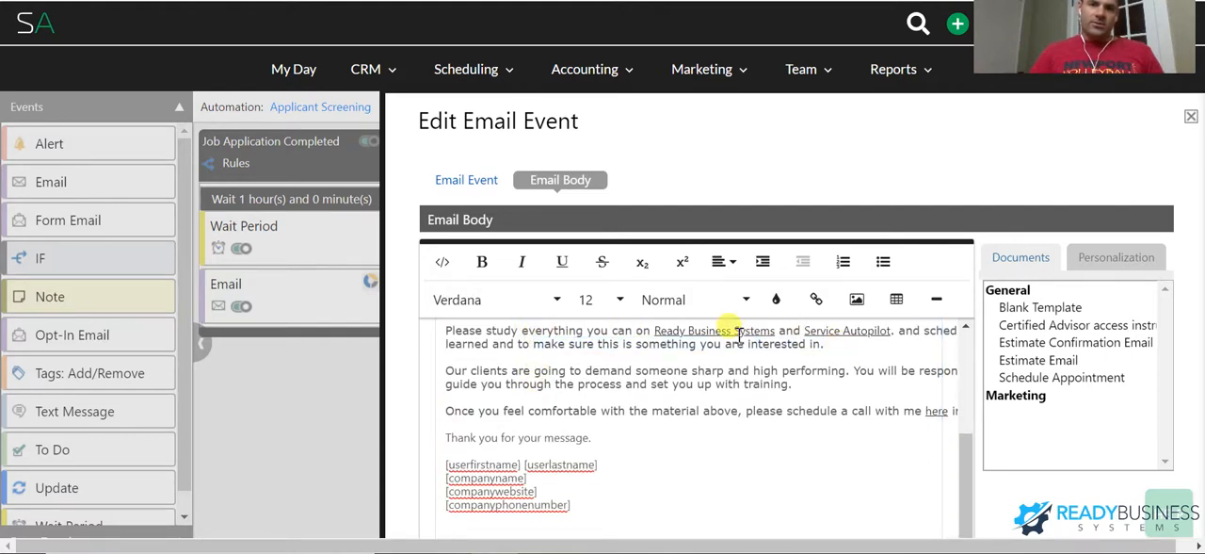
drag(925, 330, 908, 345)
drag(791, 370, 288, 302)
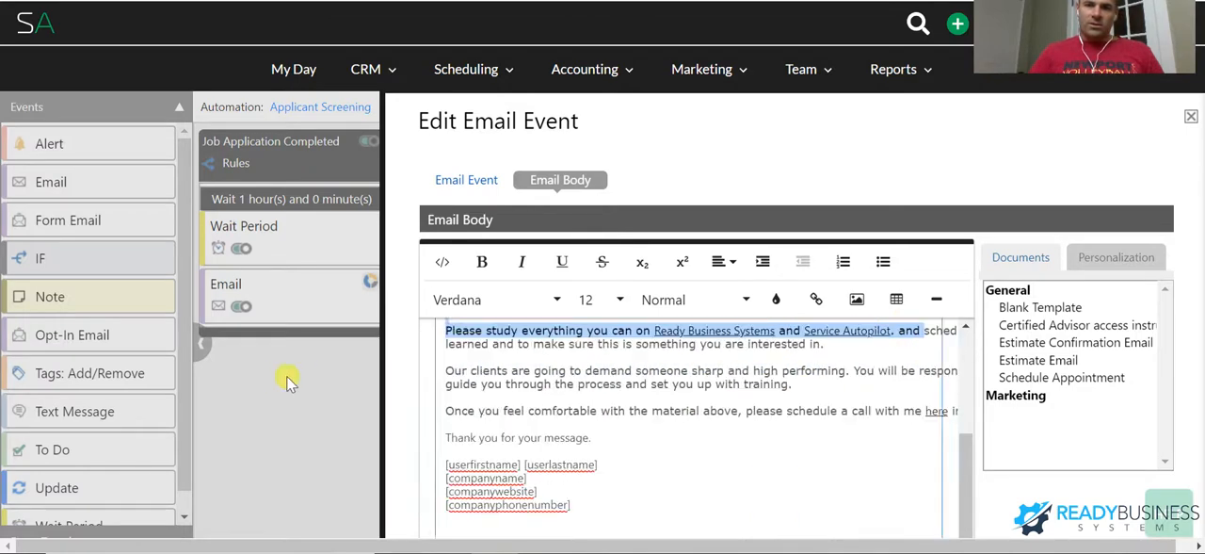
click(526, 386)
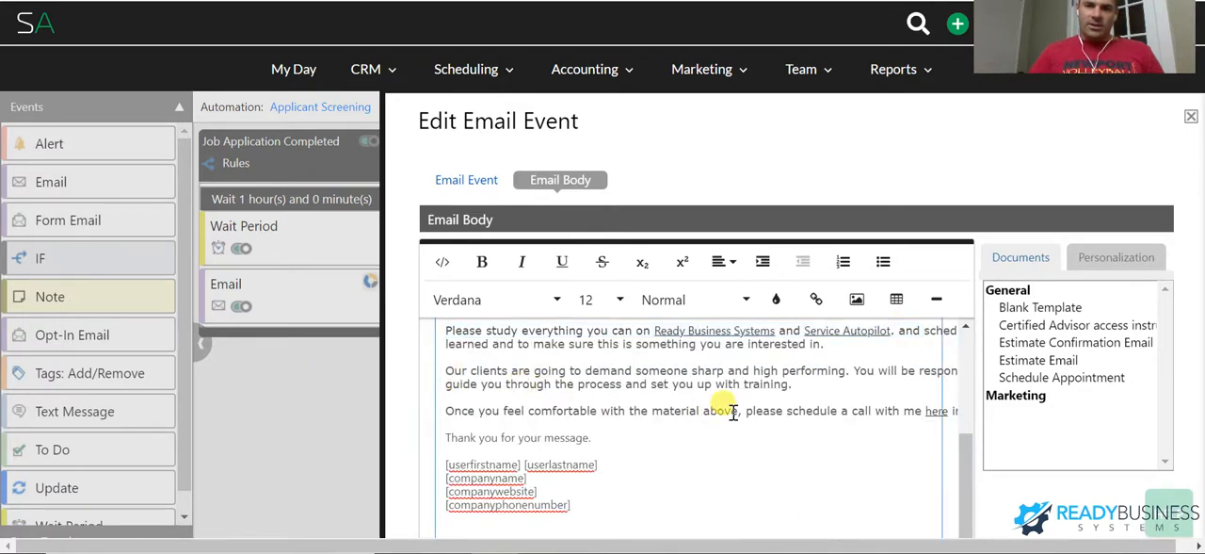
drag(732, 411, 878, 411)
click(794, 403)
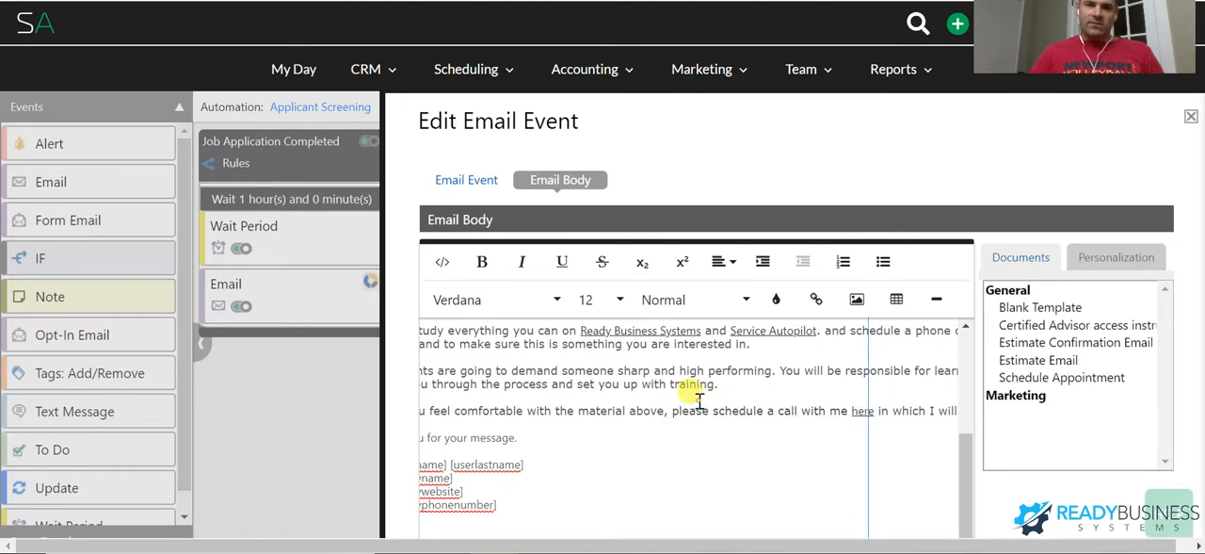
click(576, 420)
scroll(604, 419, up, 3)
scroll(603, 419, up, 1)
click(606, 420)
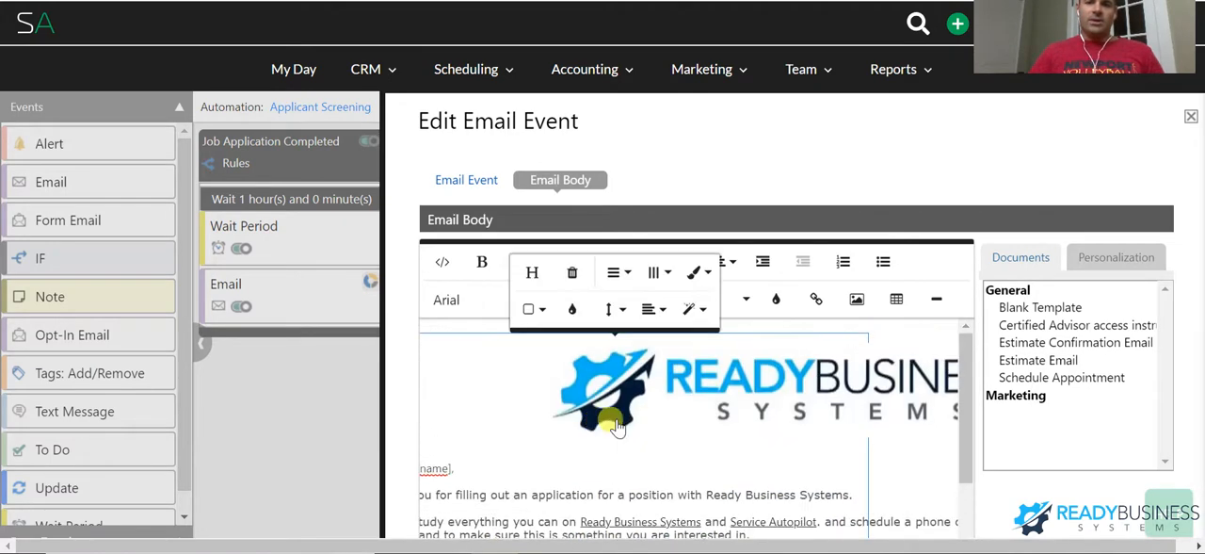
scroll(674, 421, down, 2)
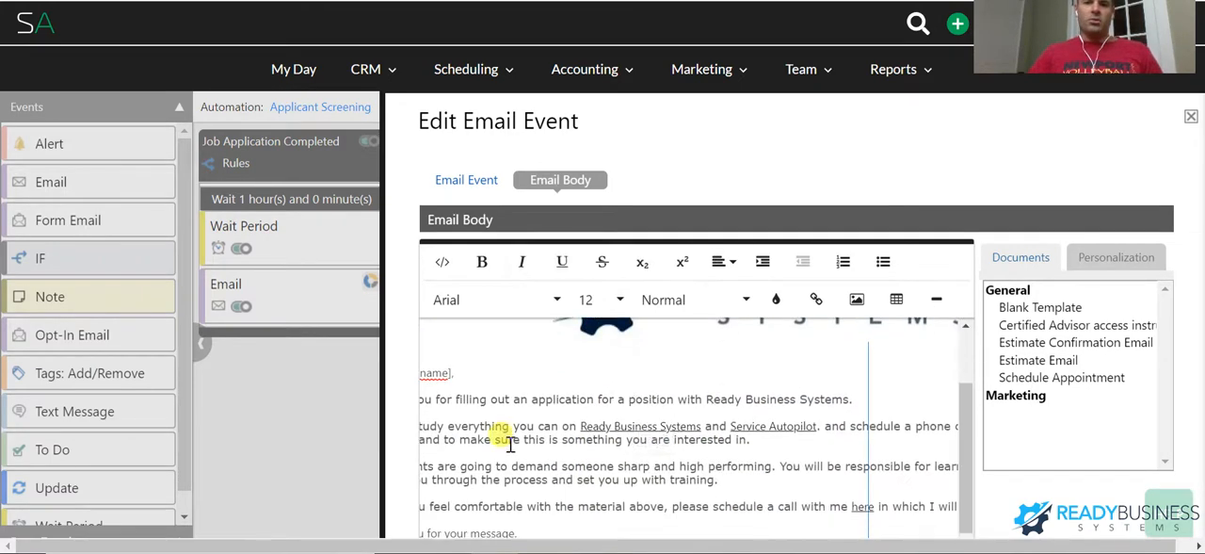
- Inspect the email's Ready Business Systems link and the closing interview-call sentence, and close the email event without saving
drag(772, 479, 441, 404)
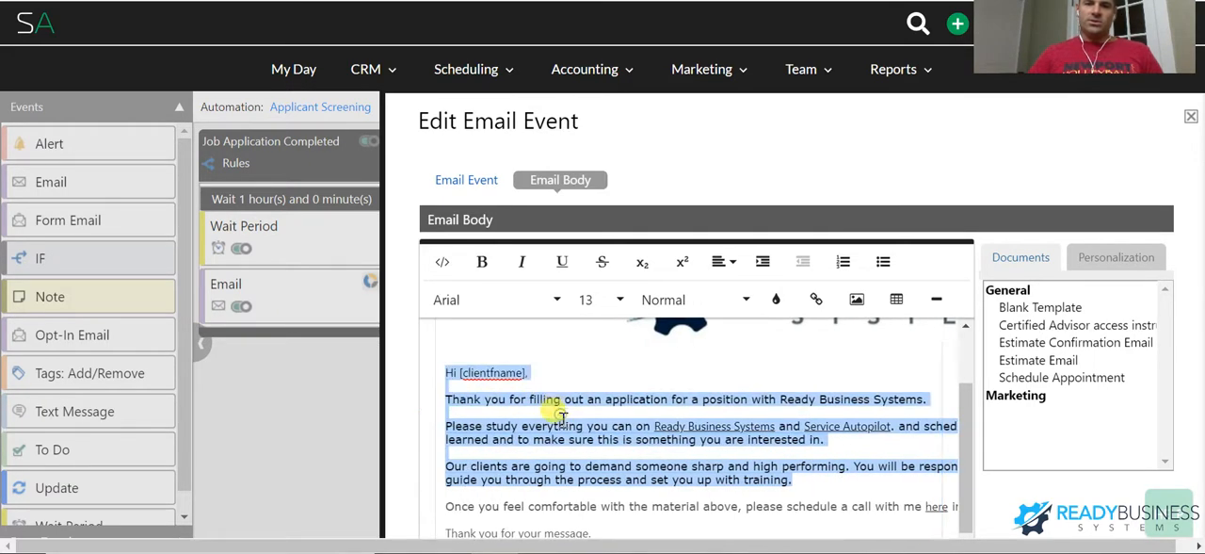
scroll(565, 424, down, 2)
scroll(808, 405, up, 2)
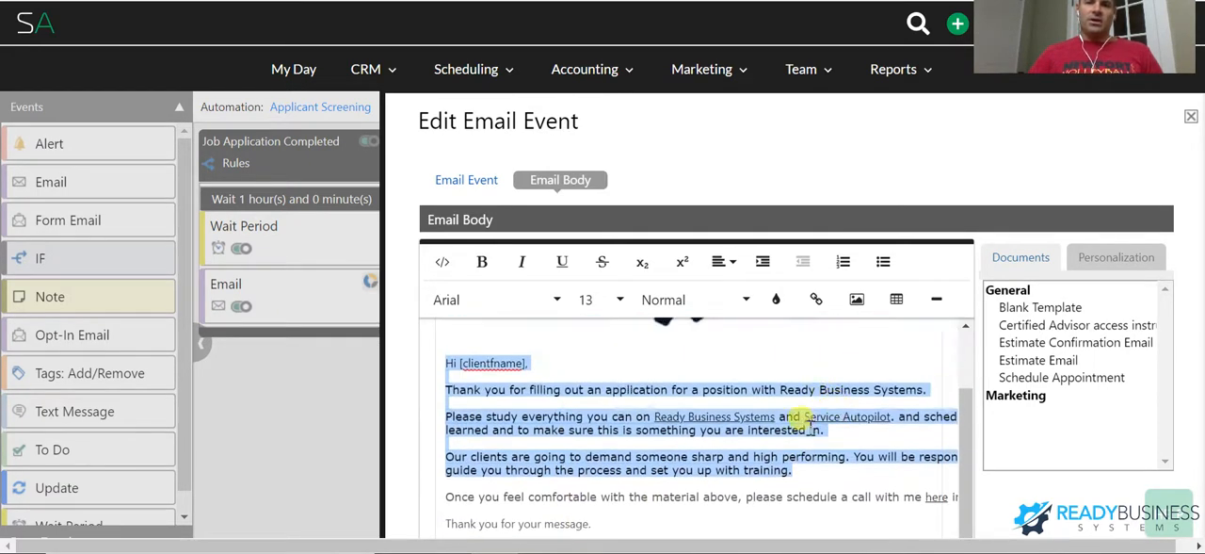
click(708, 416)
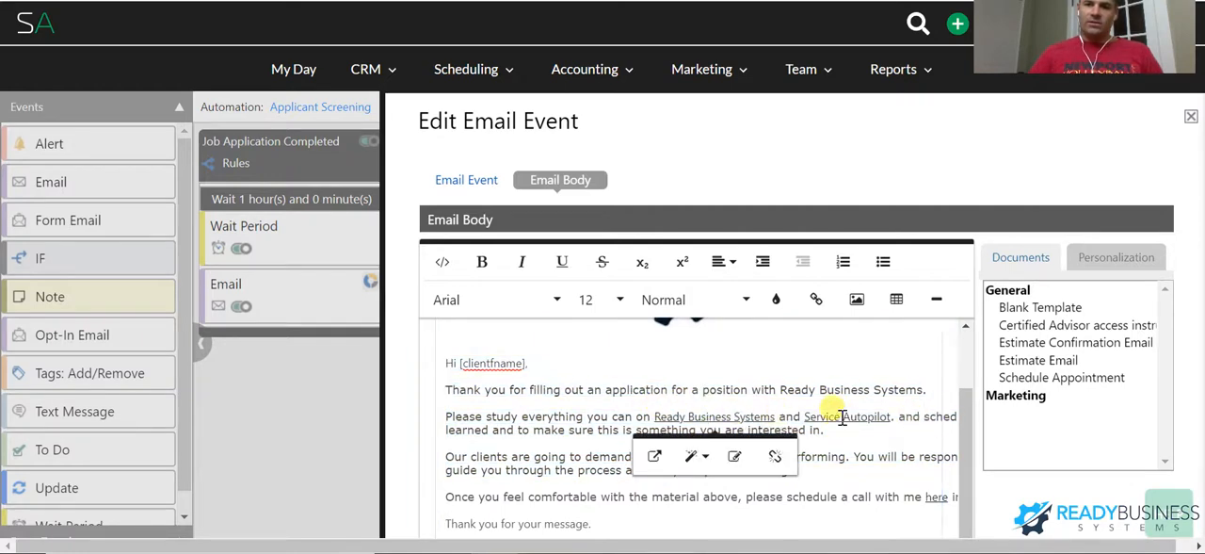
scroll(843, 410, down, 2)
mouse_move(734, 407)
mouse_down()
mouse_move(964, 408)
mouse_move(751, 408)
mouse_up()
click(758, 407)
scroll(856, 416, down, 2)
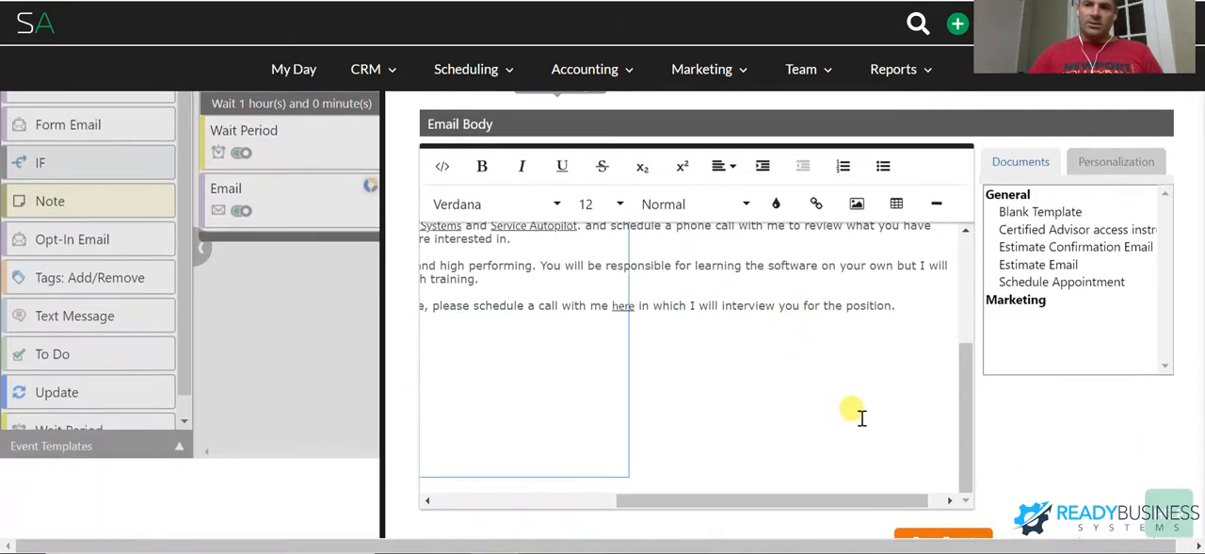
scroll(860, 418, up, 4)
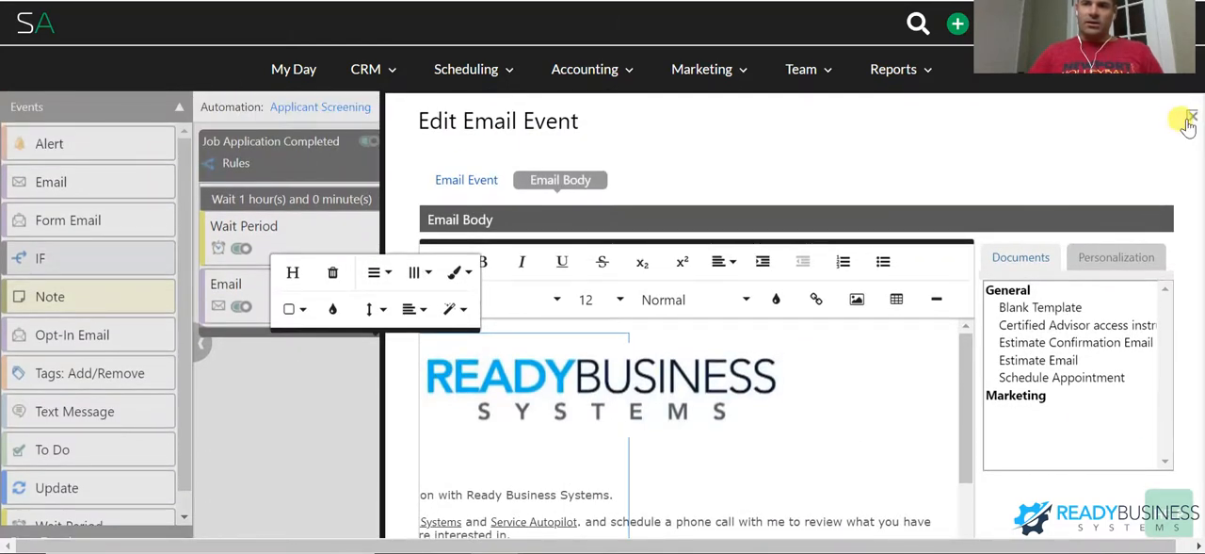
click(1149, 130)
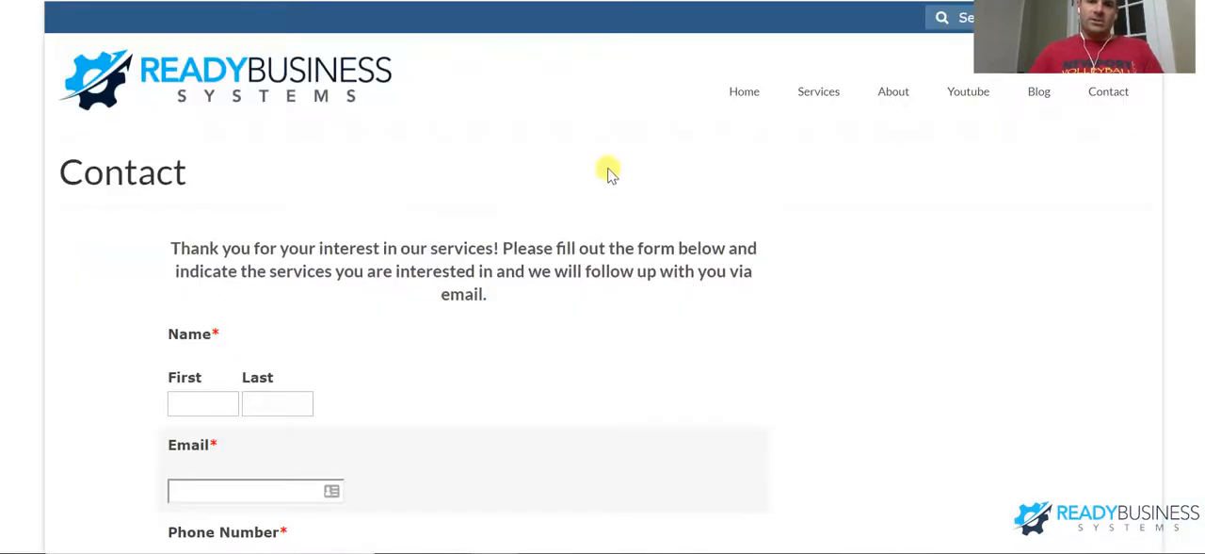
- Switch to the website's Contact page and review its form fields down to the phone system and Service Autopilot packages
scroll(537, 211, down, 3)
scroll(527, 240, down, 2)
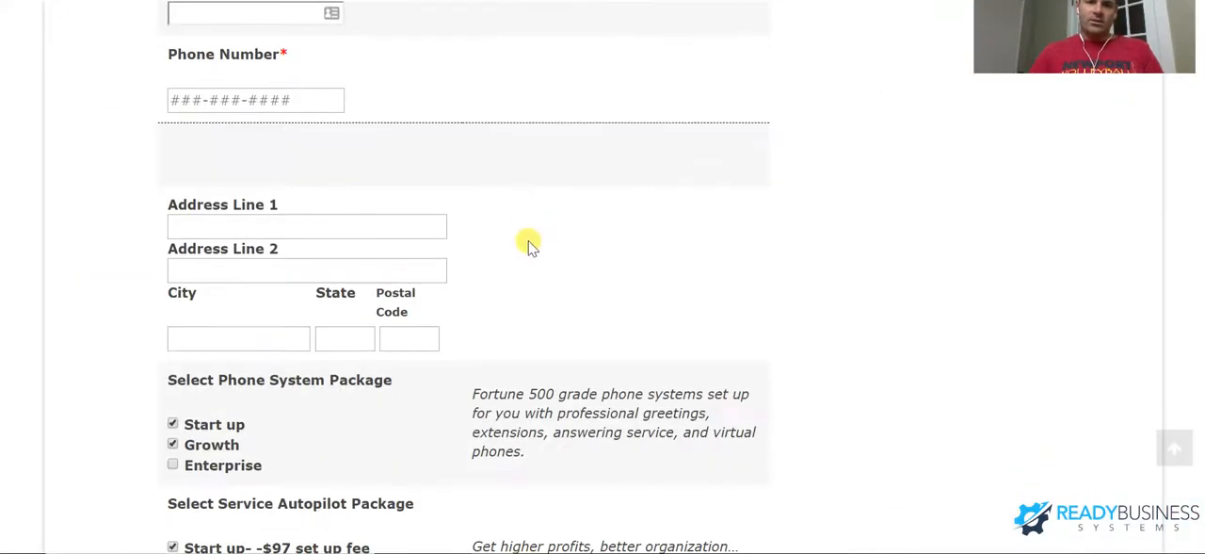
scroll(532, 245, up, 5)
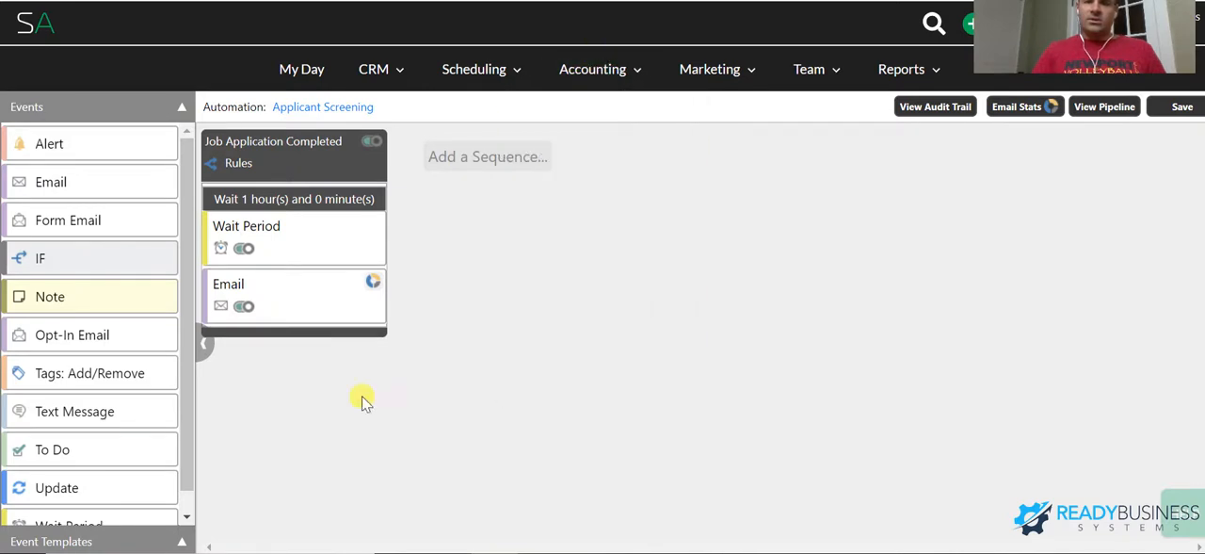
mouse_move(385, 241)
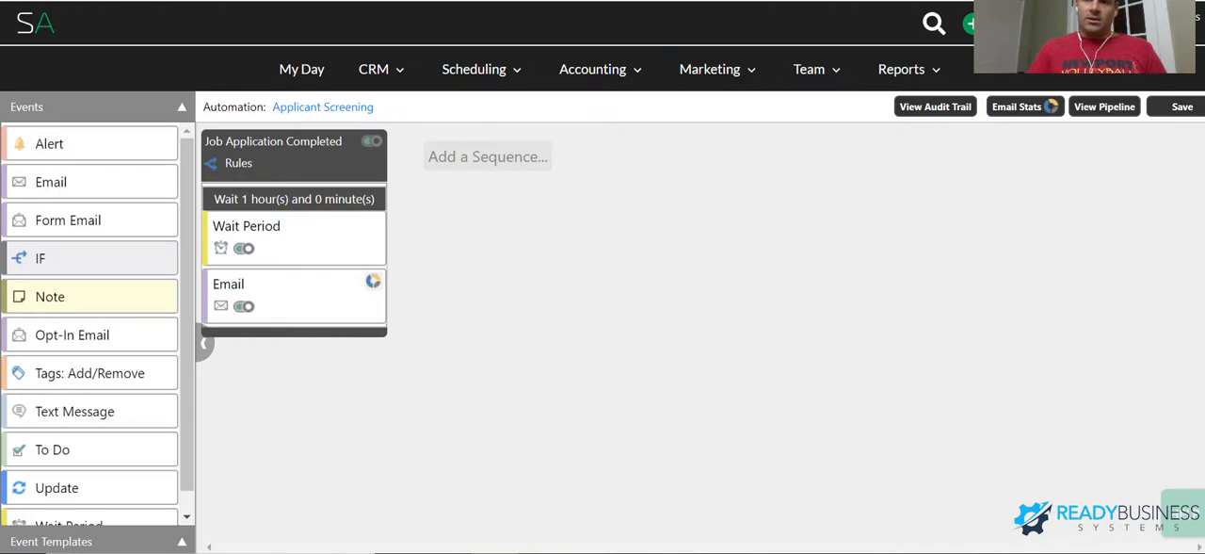
drag(750, 94, 822, 346)
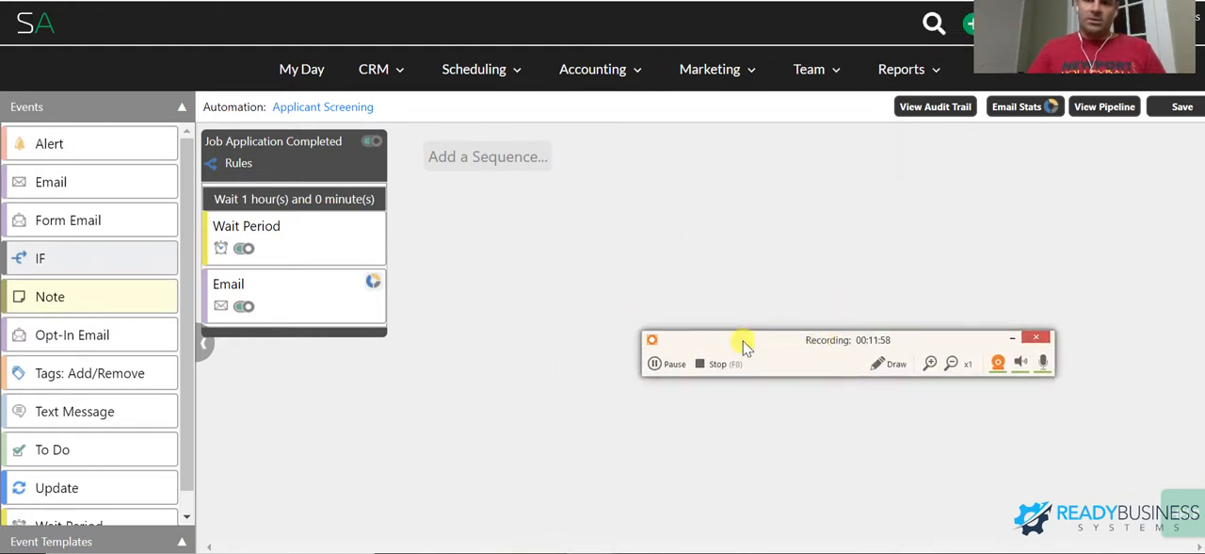